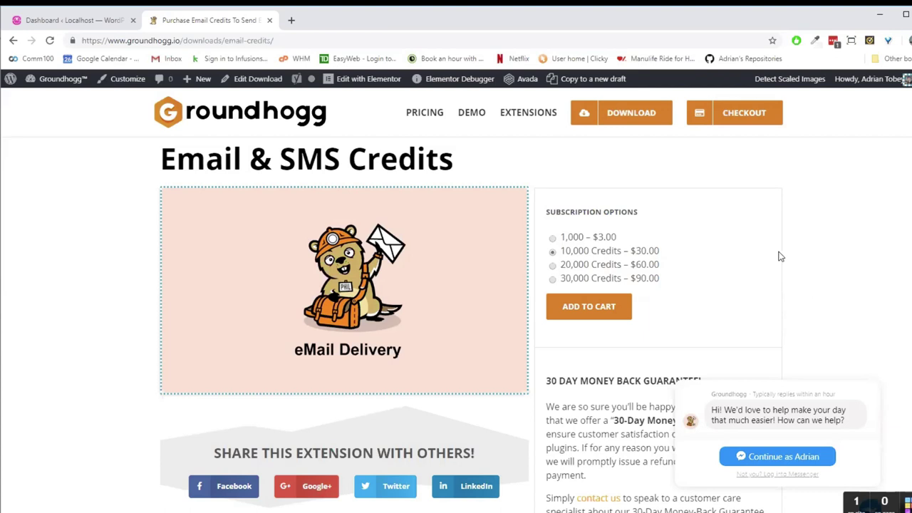
# Open the development site's WordPress dashboard at dev.groundhogg.io/wp-admin in a new browser tab
pyautogui.click(290, 20)
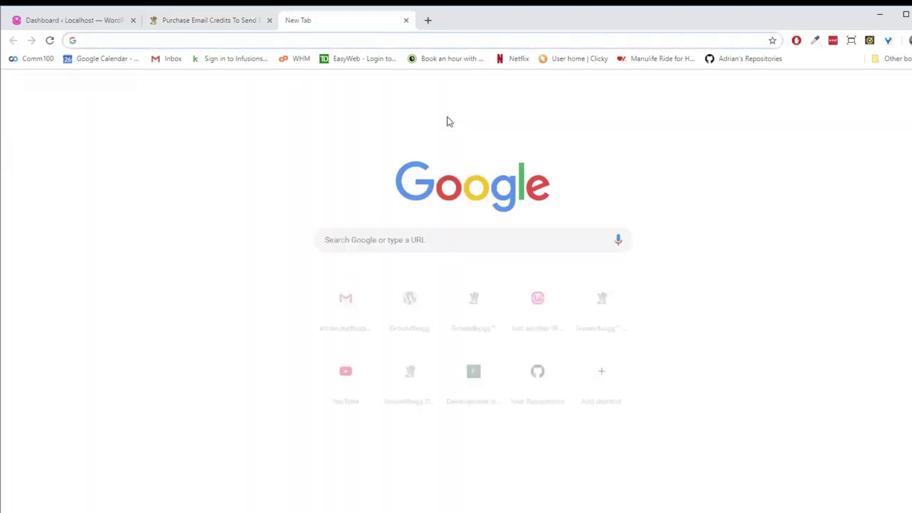
pyautogui.write('dev')
pyautogui.press('Down')
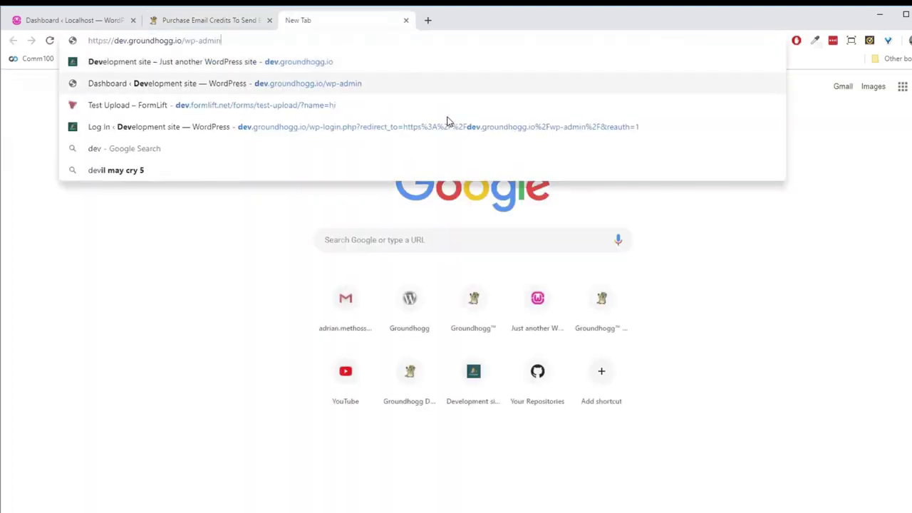
pyautogui.press('Return')
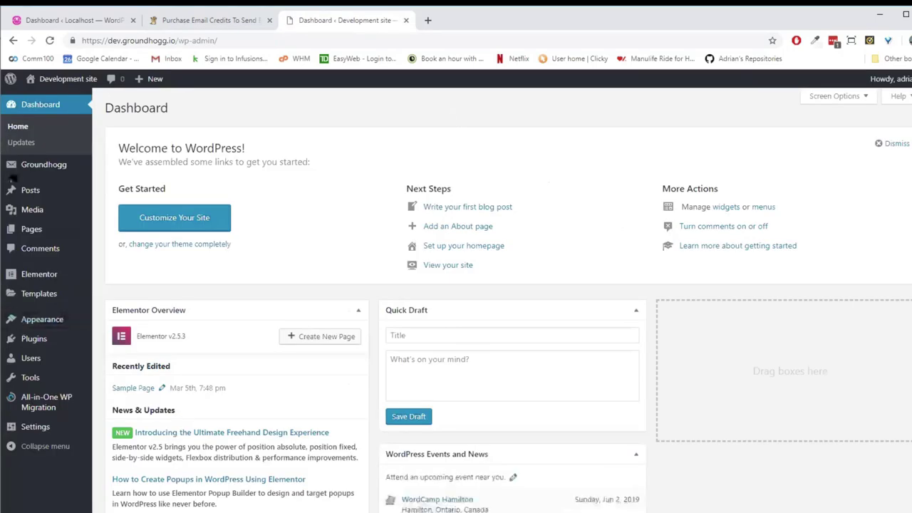
# Open the Groundhogg admin page and go to its guided setup by changing the page address parameter to gh_guided_setup
pyautogui.click(59, 163)
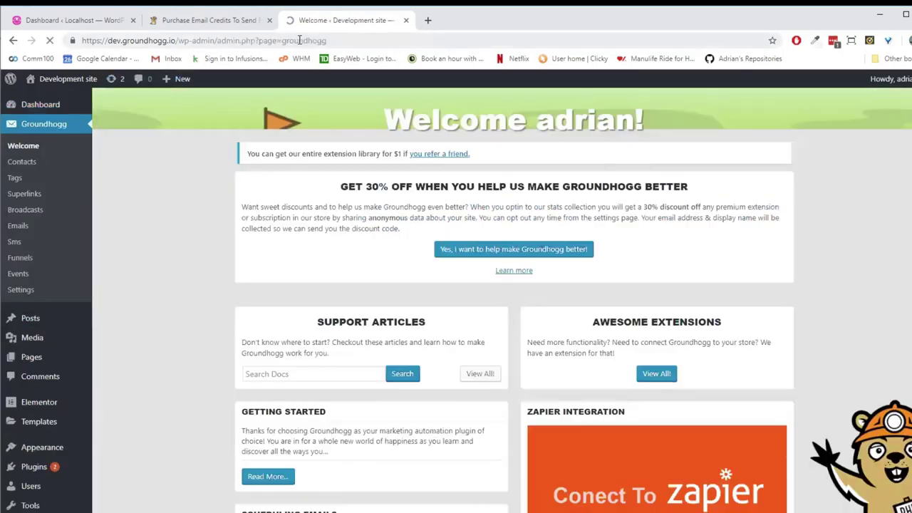
pyautogui.click(299, 39)
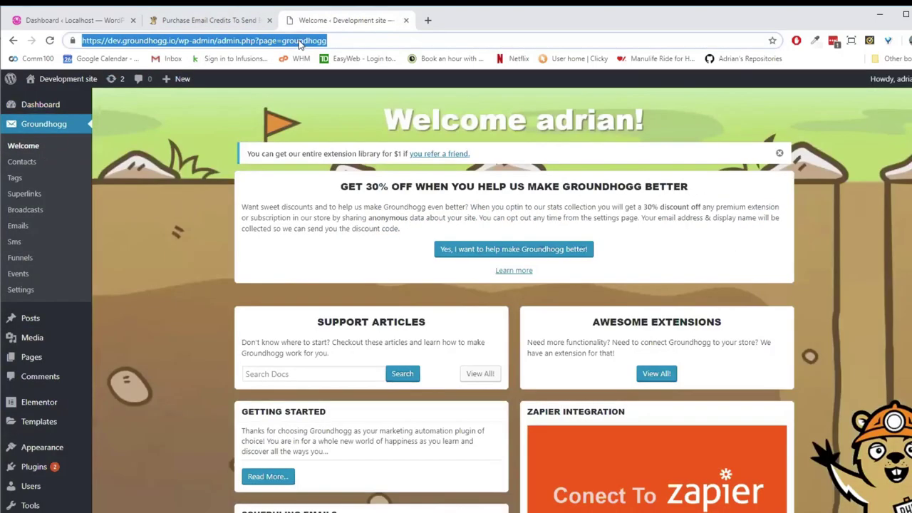
pyautogui.doubleClick(300, 40)
pyautogui.write('gh_guided')
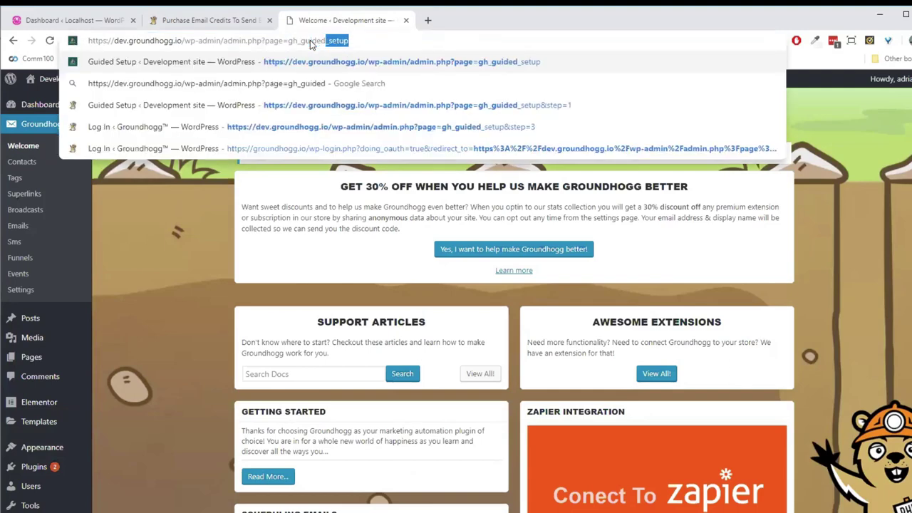
pyautogui.press('Return')
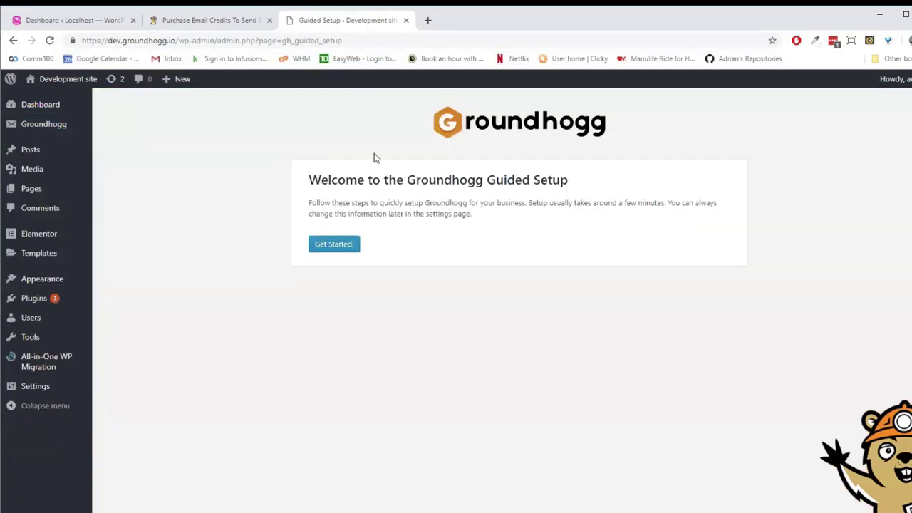
# Start the guided setup, skip ahead to the Sending Email stage, and select the TEXT record's name and value
pyautogui.click(337, 245)
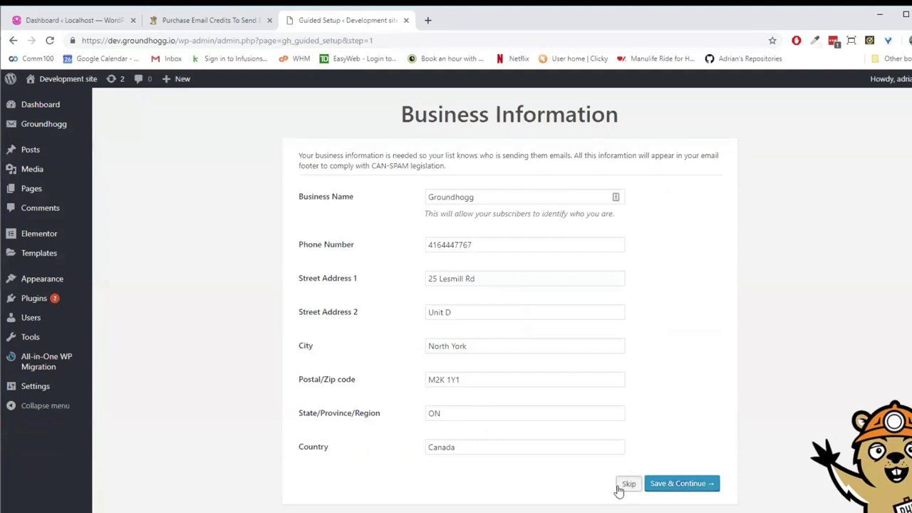
pyautogui.click(624, 485)
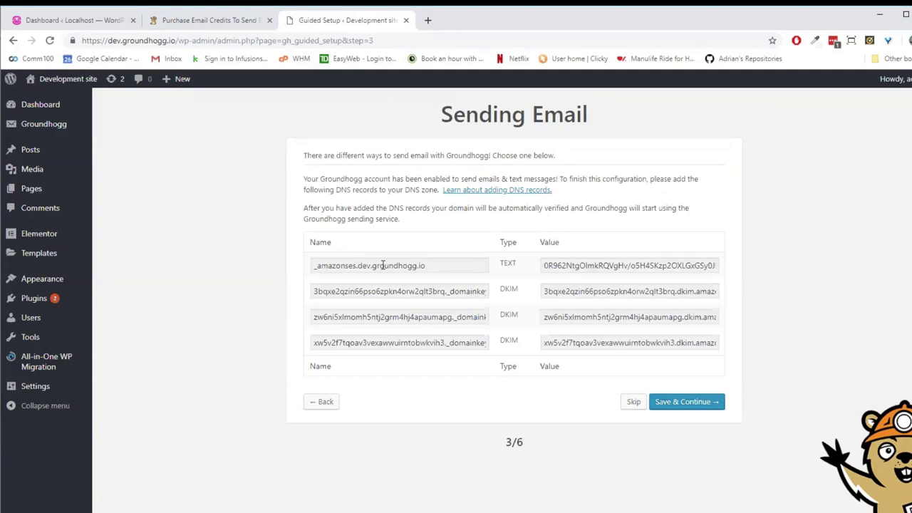
pyautogui.click(417, 265)
pyautogui.click(718, 266)
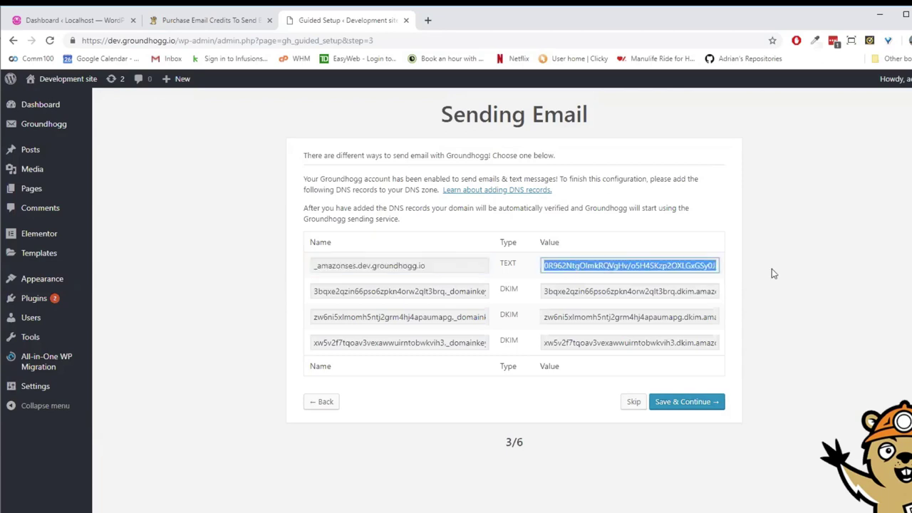
# Return to the Groundhogg website and open the account's Domain Management page
pyautogui.click(221, 20)
pyautogui.scroll(1, 819, 171)
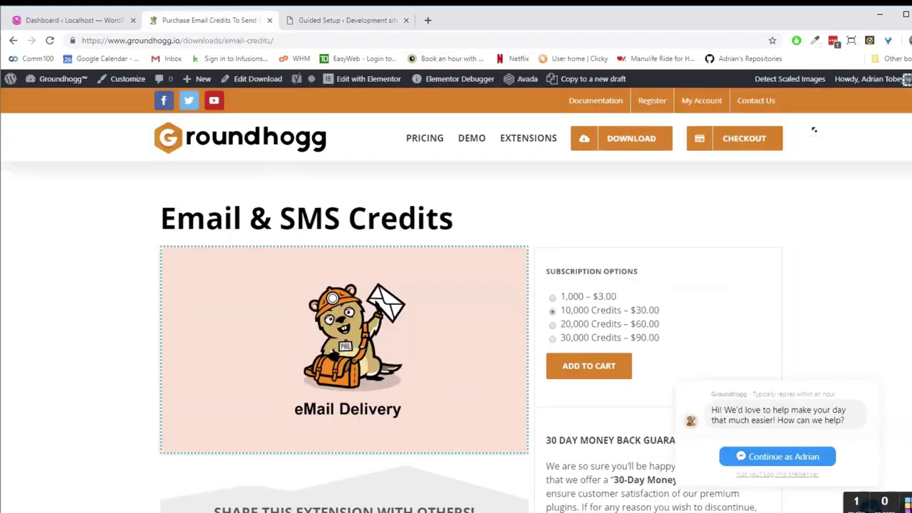
pyautogui.moveTo(712, 114)
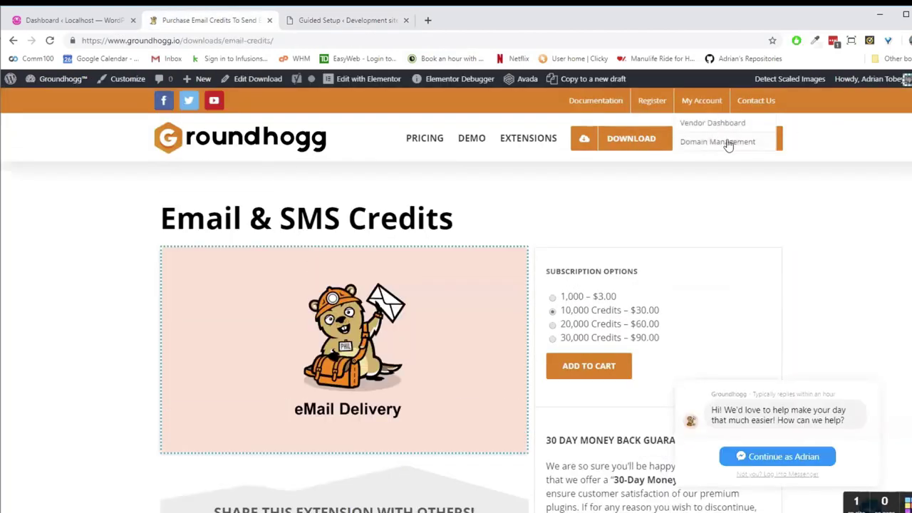
pyautogui.click(725, 141)
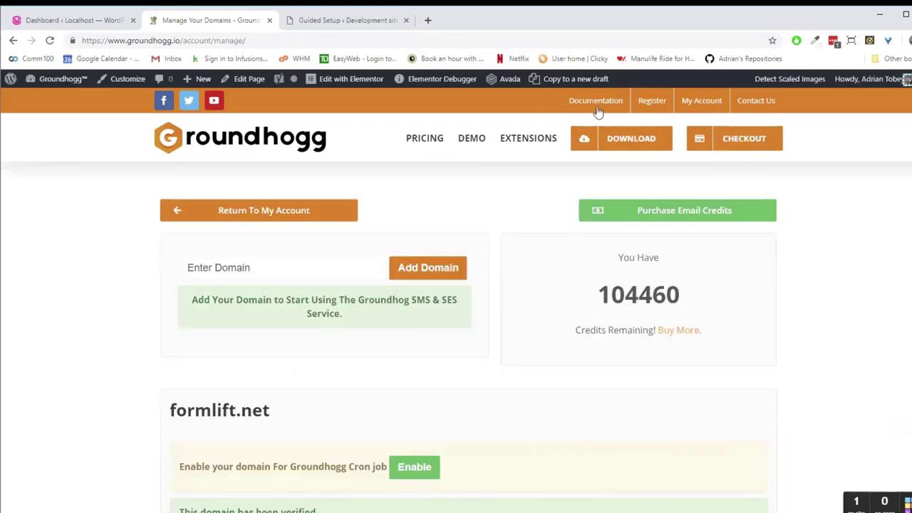
# Examine the names and values of the TEXT and DKIM DNS records in the guided setup's Sending Email stage
pyautogui.click(379, 20)
pyautogui.click(751, 231)
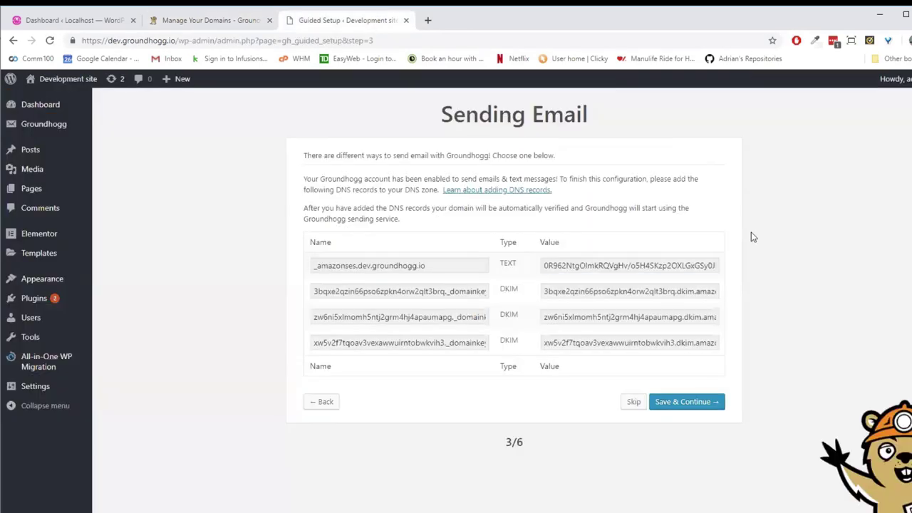
pyautogui.click(618, 267)
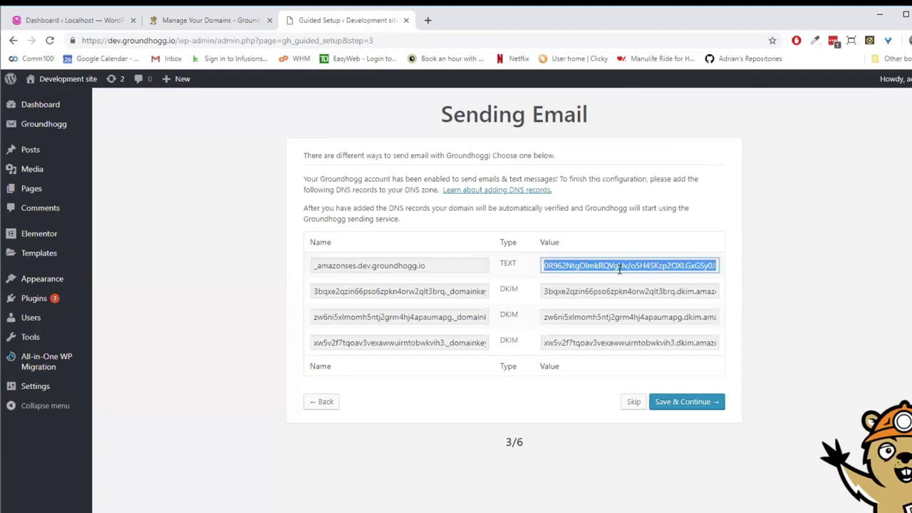
pyautogui.click(774, 294)
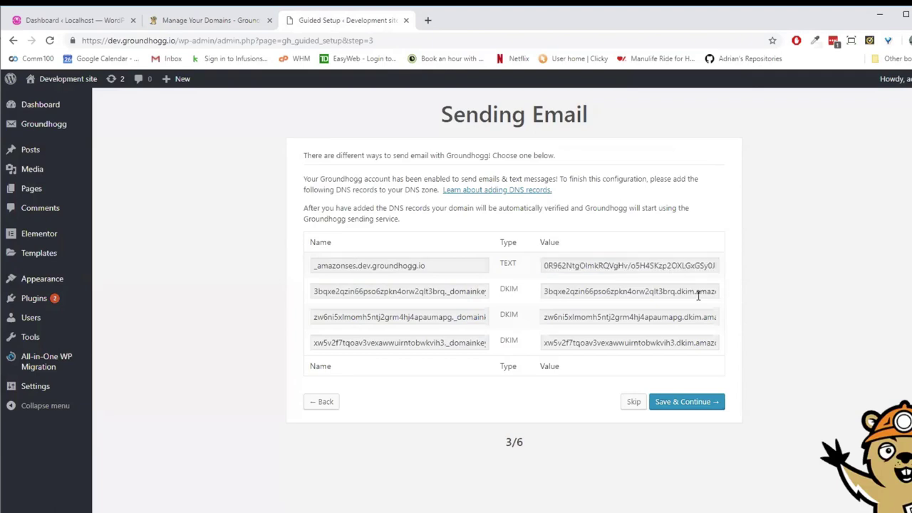
pyautogui.click(407, 265)
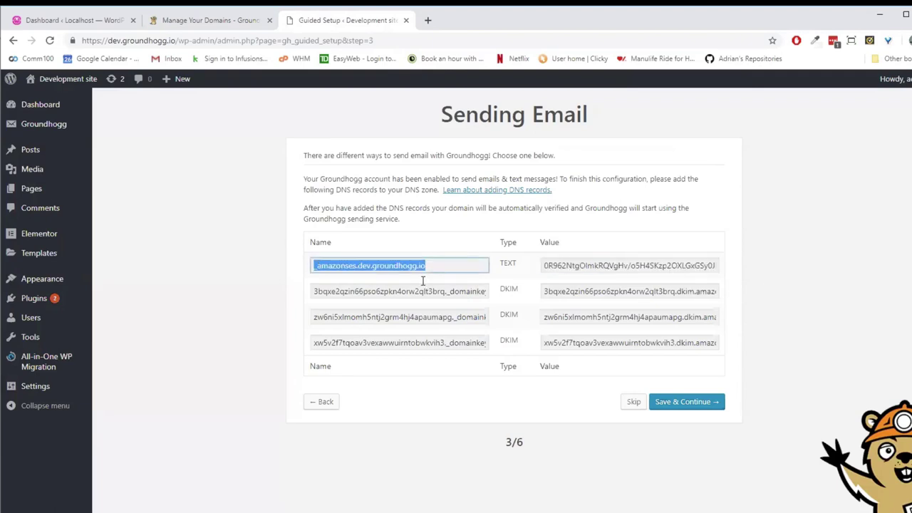
pyautogui.click(422, 284)
pyautogui.click(436, 316)
pyautogui.click(450, 341)
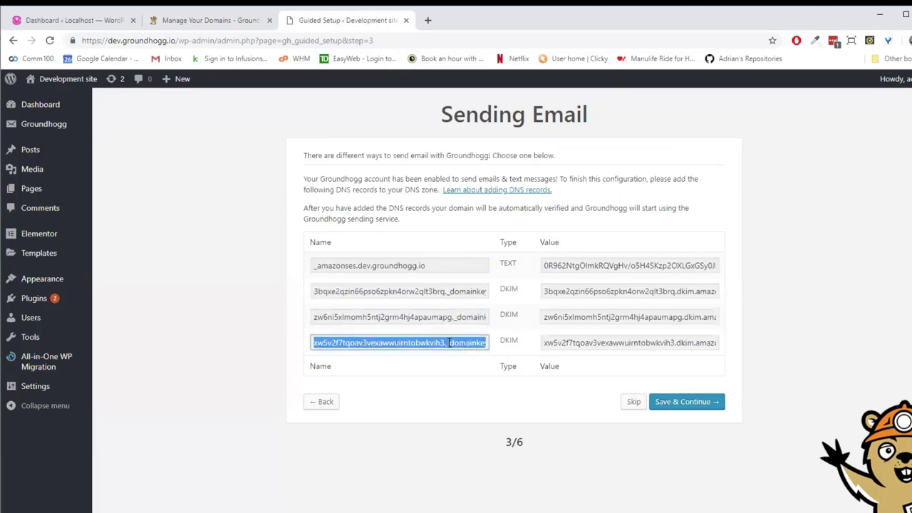
pyautogui.click(690, 298)
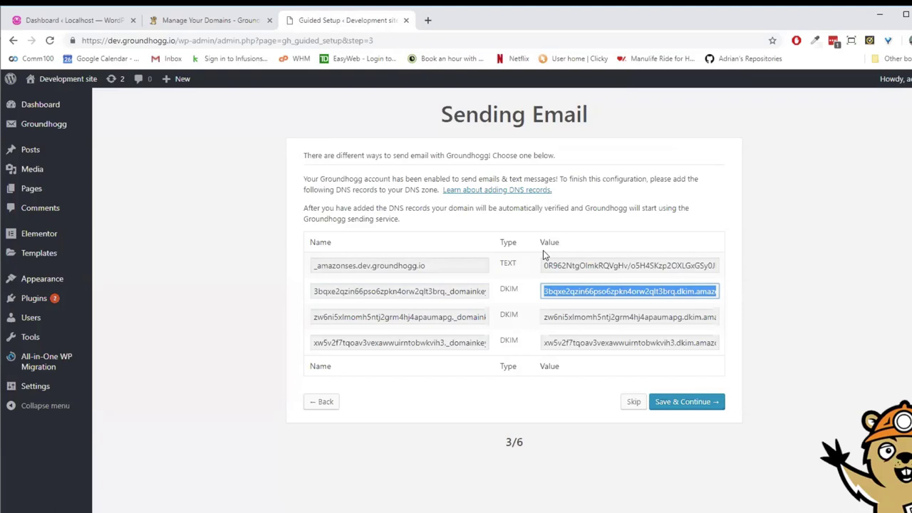
pyautogui.click(634, 265)
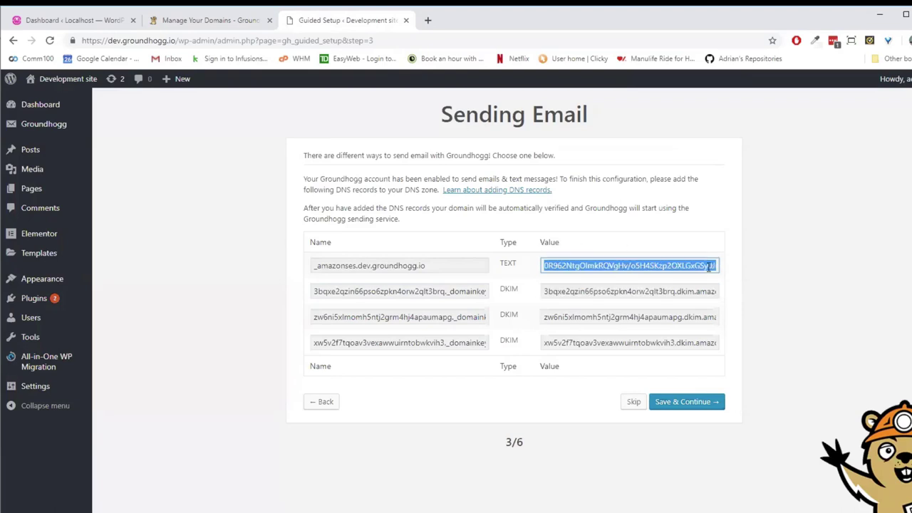
pyautogui.click(771, 266)
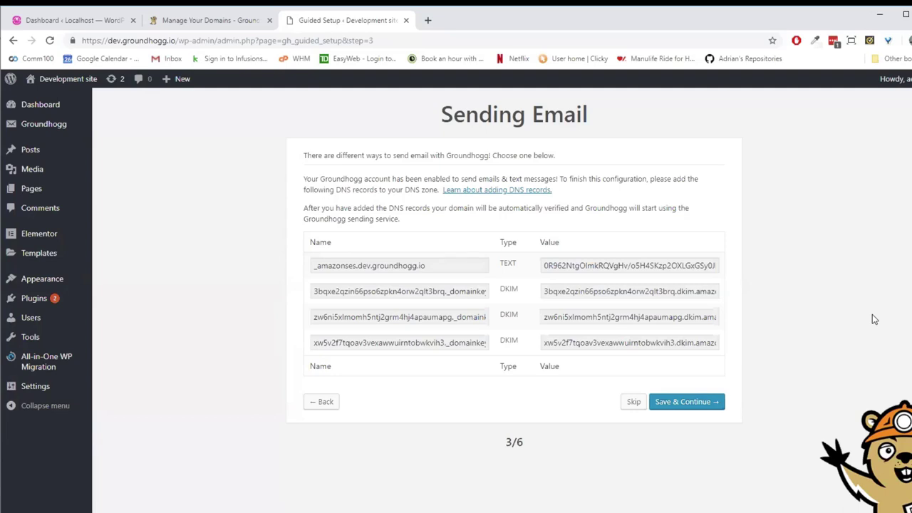
pyautogui.click(654, 267)
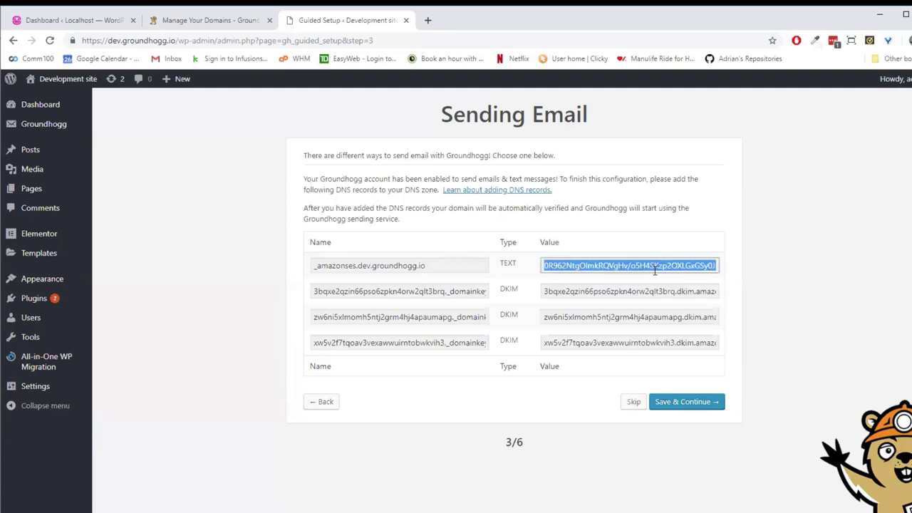
# Open the help on adding DNS records, search for "how to add dns record sited", and return to the guided setup
pyautogui.click(497, 190)
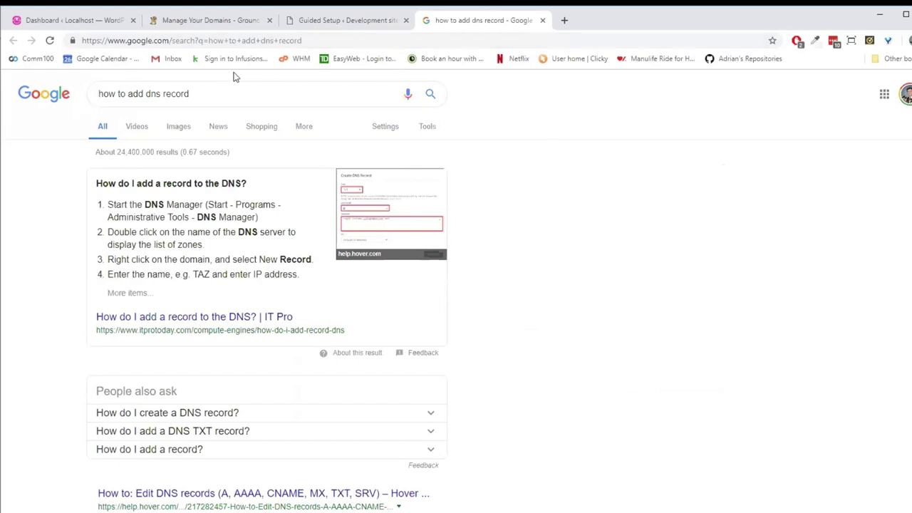
pyautogui.click(277, 98)
pyautogui.write('sited')
pyautogui.press('Return')
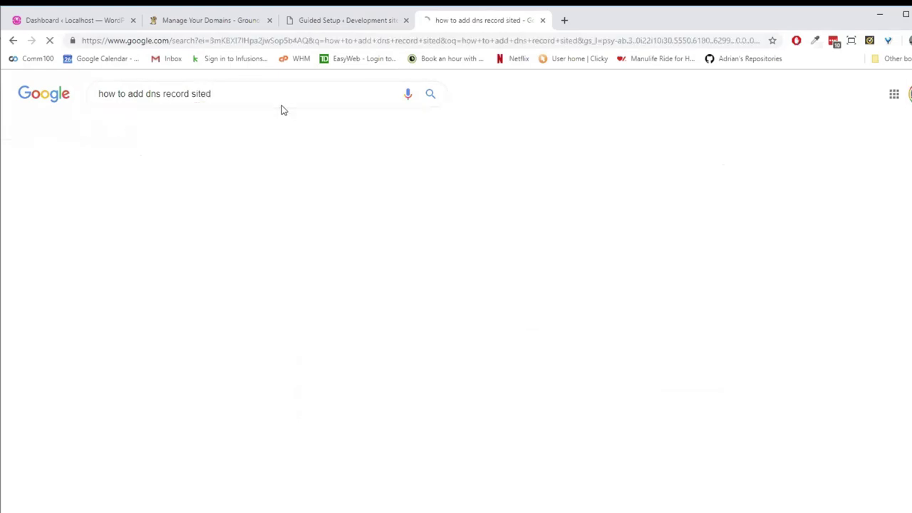
pyautogui.click(371, 20)
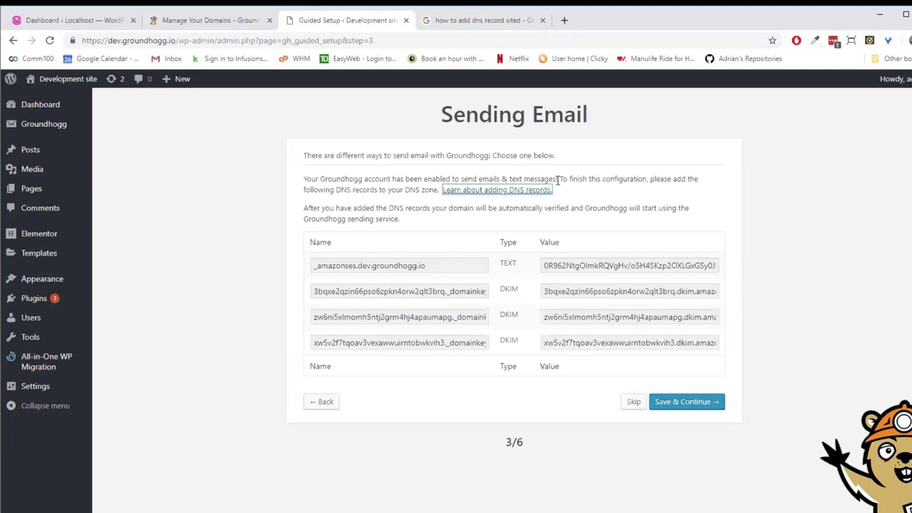
pyautogui.click(790, 324)
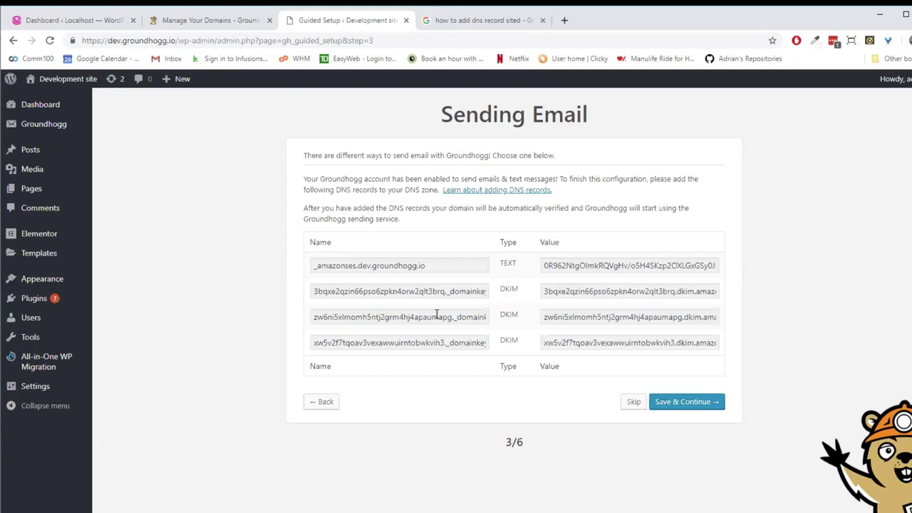
# Examine the remaining credits and the DNS records of the listed domains on the Manage Your Domains page
pyautogui.click(245, 22)
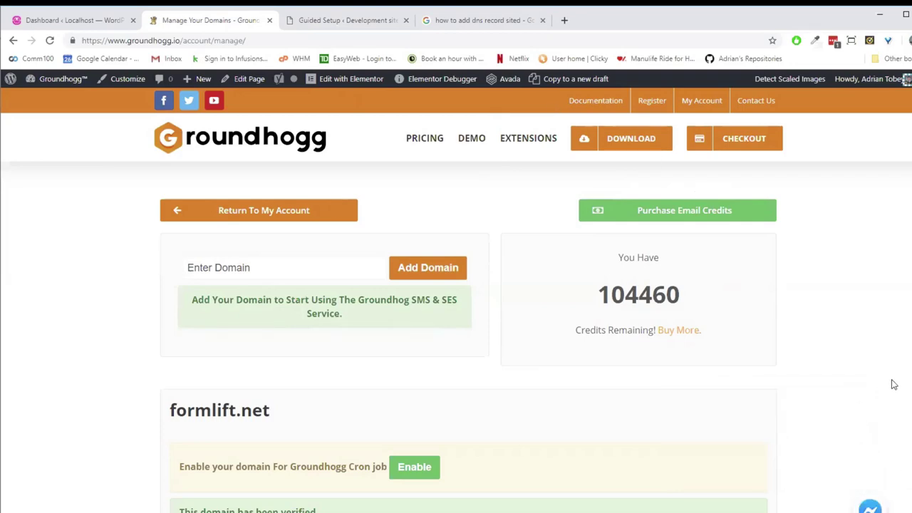
pyautogui.scroll(-1, 888, 429)
pyautogui.scroll(-14, 887, 428)
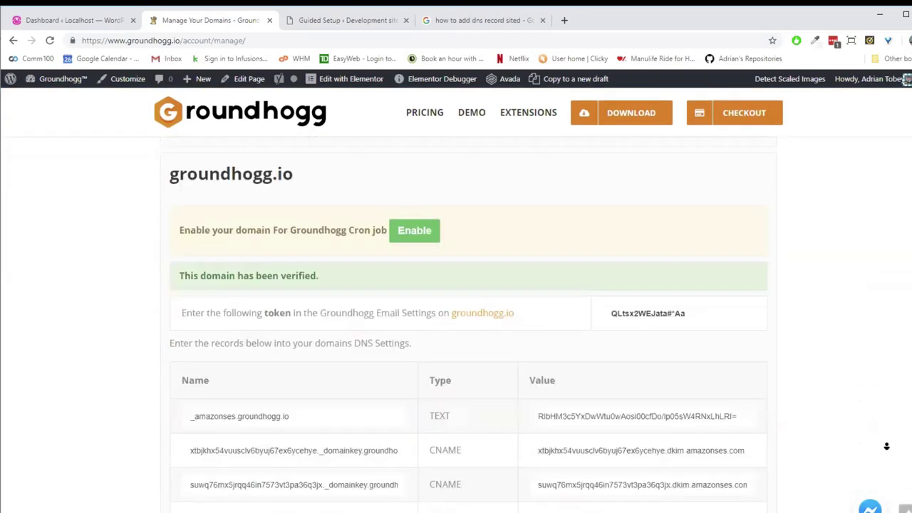
pyautogui.scroll(15, 854, 295)
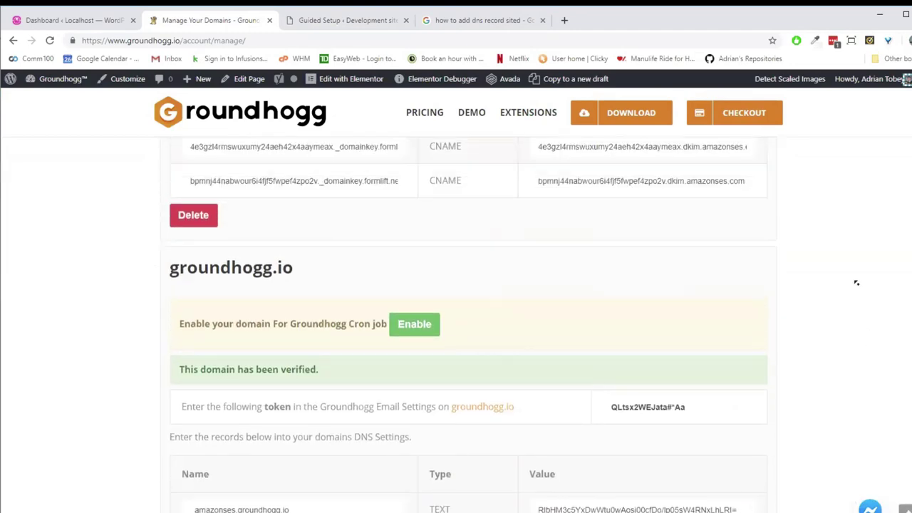
pyautogui.moveTo(599, 300); pyautogui.dragTo(730, 304)
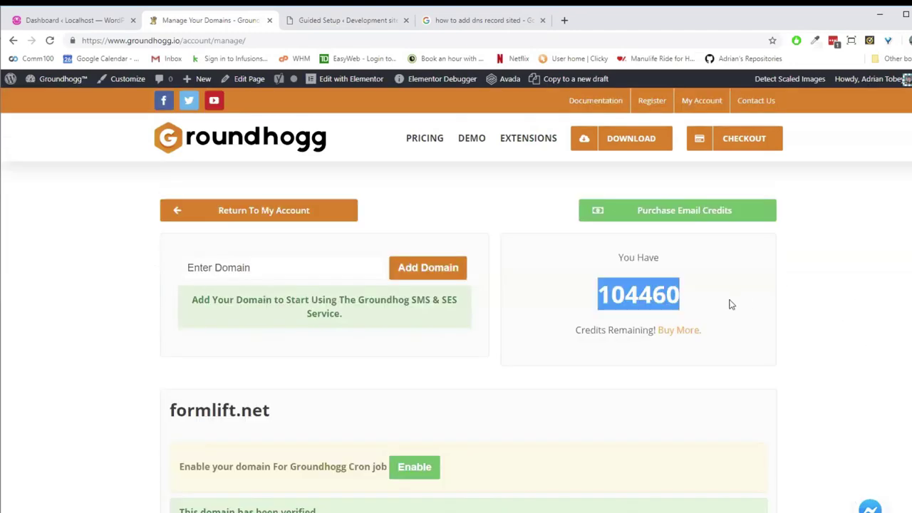
pyautogui.click(759, 307)
pyautogui.scroll(-5, 791, 341)
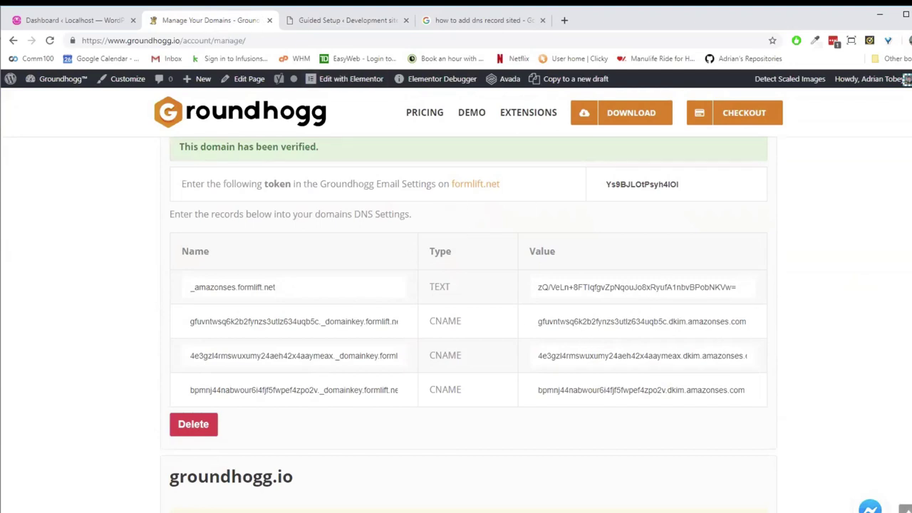
pyautogui.scroll(5, 879, 214)
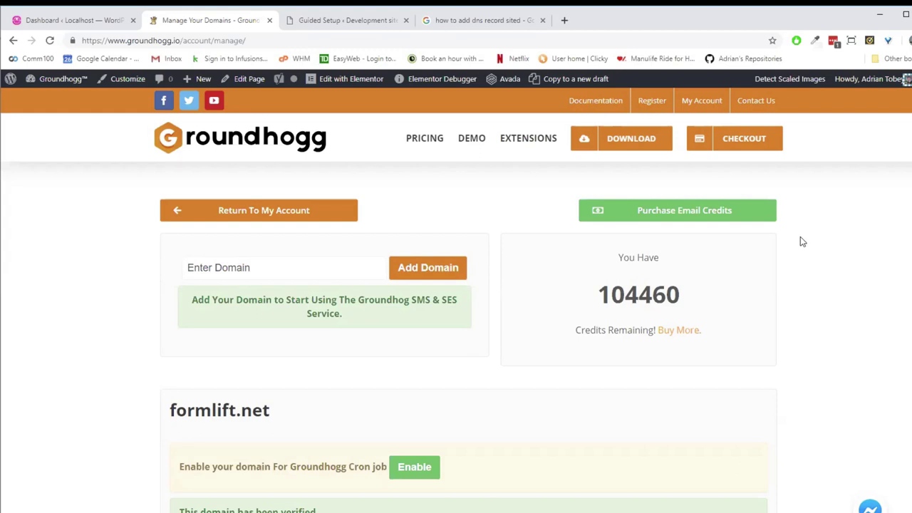
# Open the email credits purchase page and look over its subscription options
pyautogui.click(748, 218)
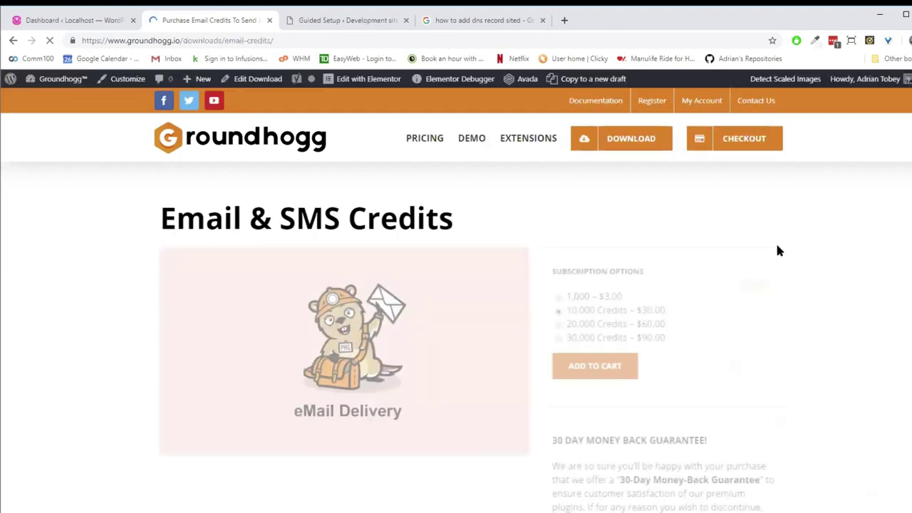
pyautogui.scroll(-1, 784, 257)
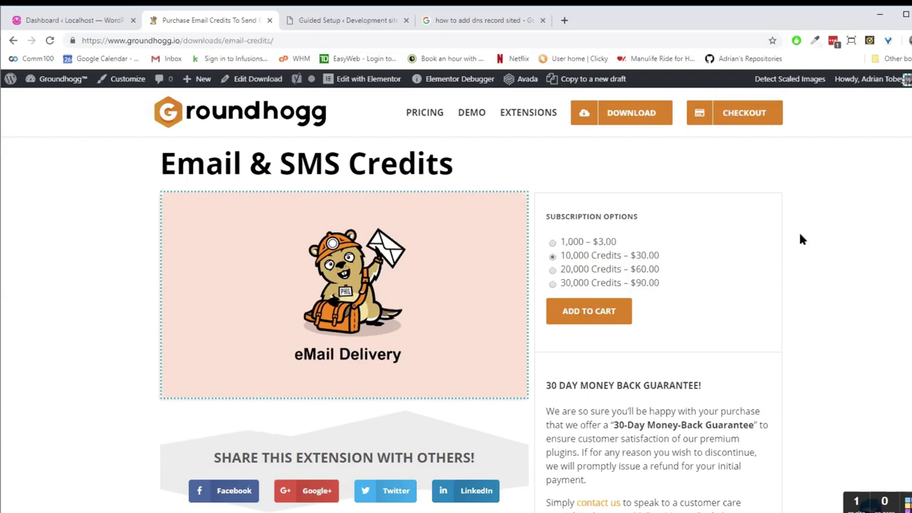
pyautogui.click(609, 244)
pyautogui.rightClick(609, 244)
pyautogui.click(629, 237)
# Open the Zapier Integration from the Integrations extensions and read its description and getting-started section
pyautogui.moveTo(534, 128)
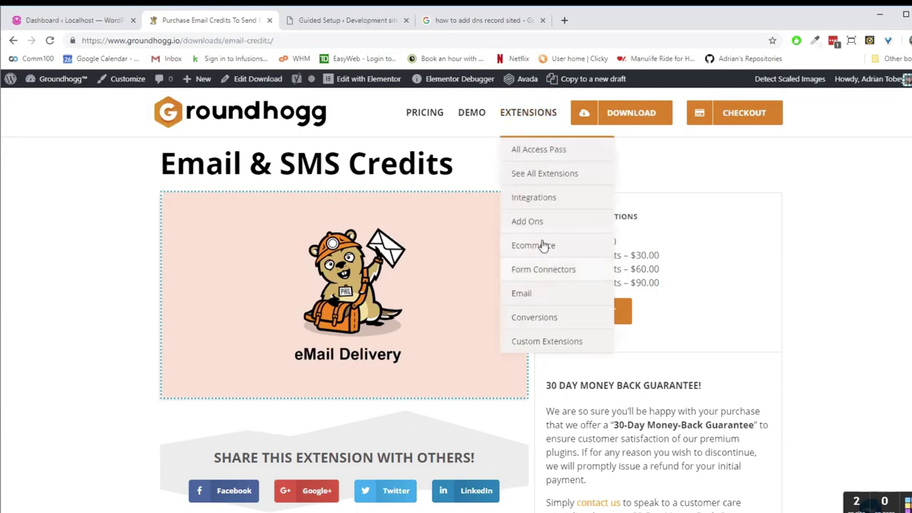
pyautogui.click(549, 198)
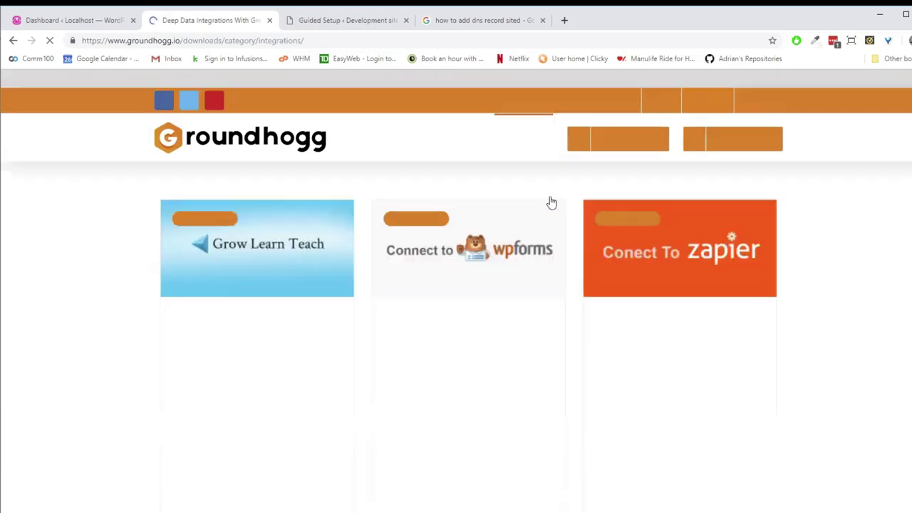
pyautogui.click(618, 235)
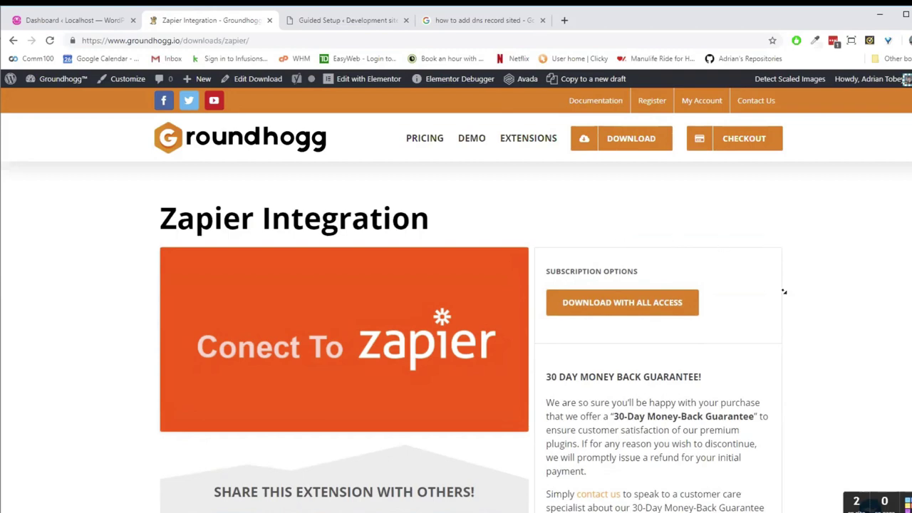
pyautogui.scroll(-5, 783, 293)
pyautogui.scroll(-3, 787, 306)
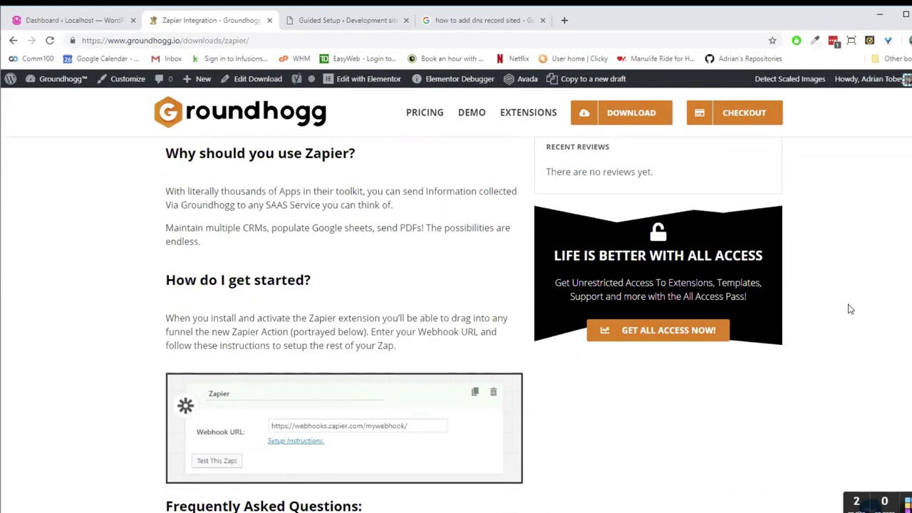
pyautogui.scroll(4, 849, 309)
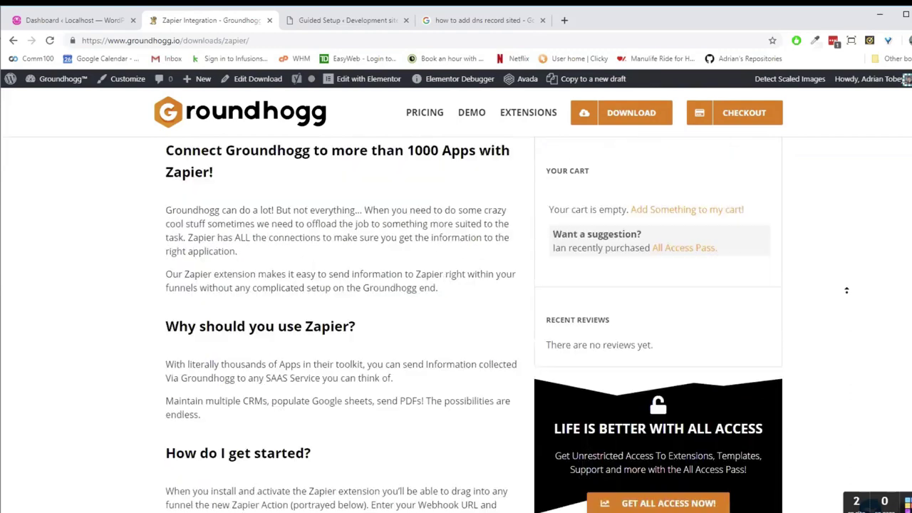
pyautogui.scroll(5, 841, 334)
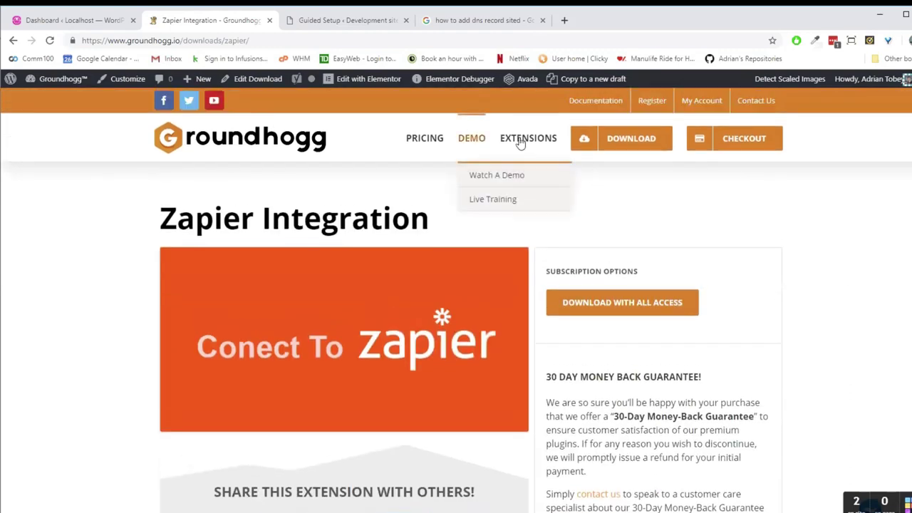
# Browse the Add Ons extensions, open the Social Proof page and look at its purchase notification popup
pyautogui.click(522, 142)
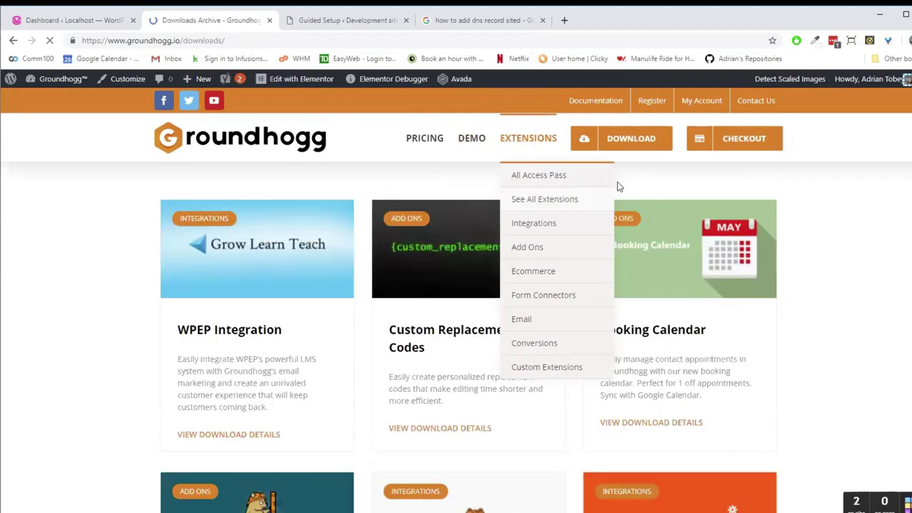
pyautogui.moveTo(530, 134)
pyautogui.click(545, 246)
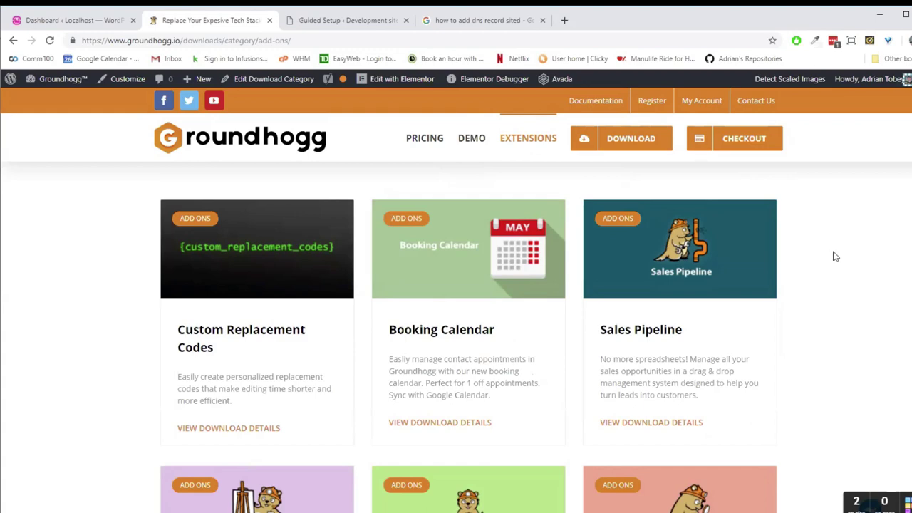
pyautogui.scroll(-3, 845, 297)
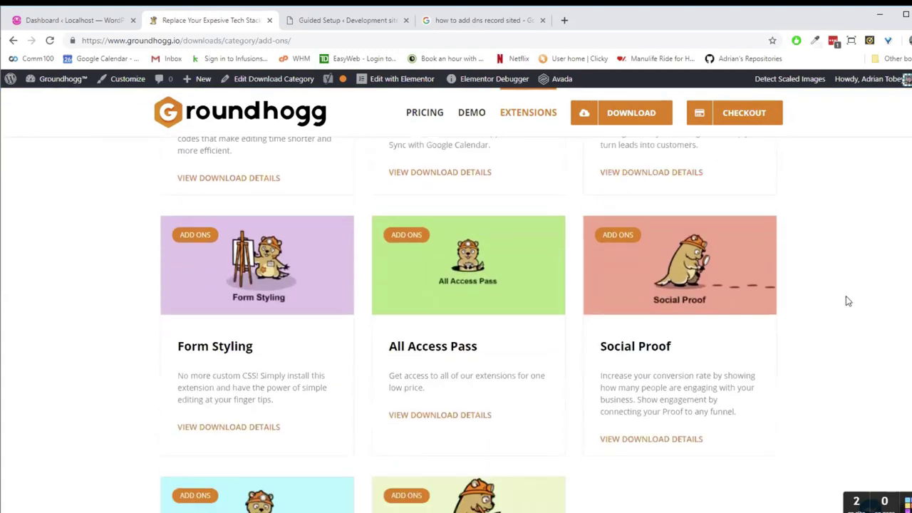
pyautogui.click(723, 296)
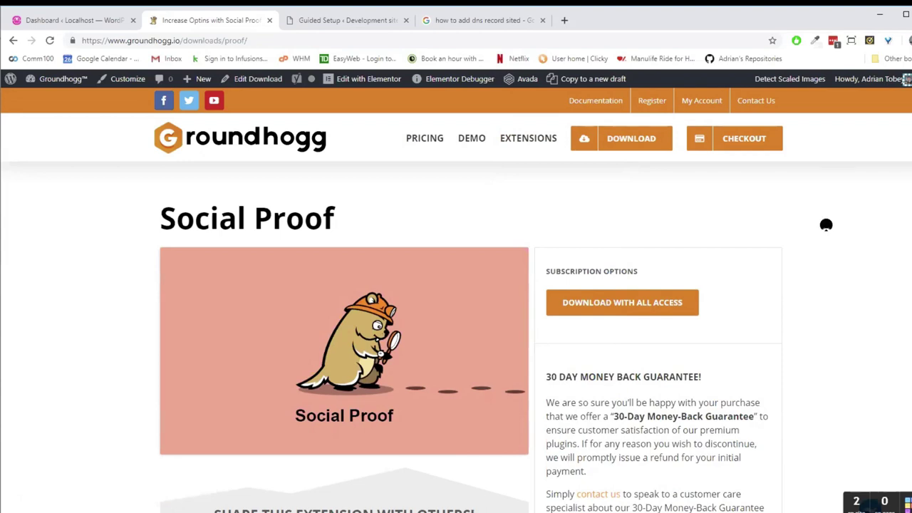
pyautogui.scroll(-1, 826, 224)
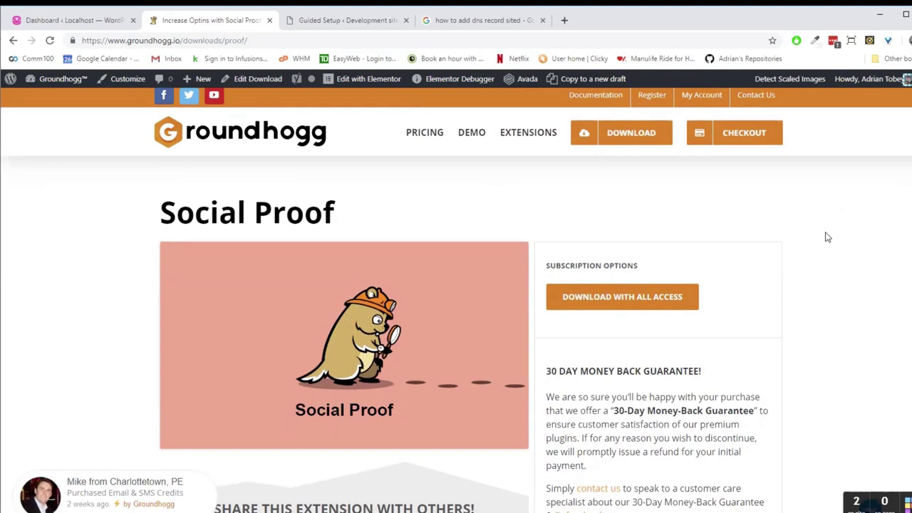
pyautogui.moveTo(93, 486)
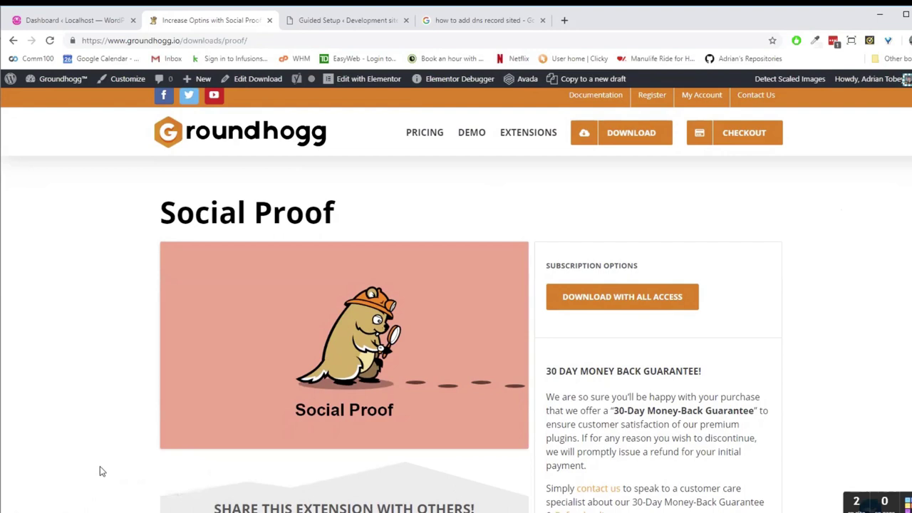
# Return to the Groundhogg home page and open the Sales Pipeline page from the Add Ons extensions
pyautogui.click(283, 38)
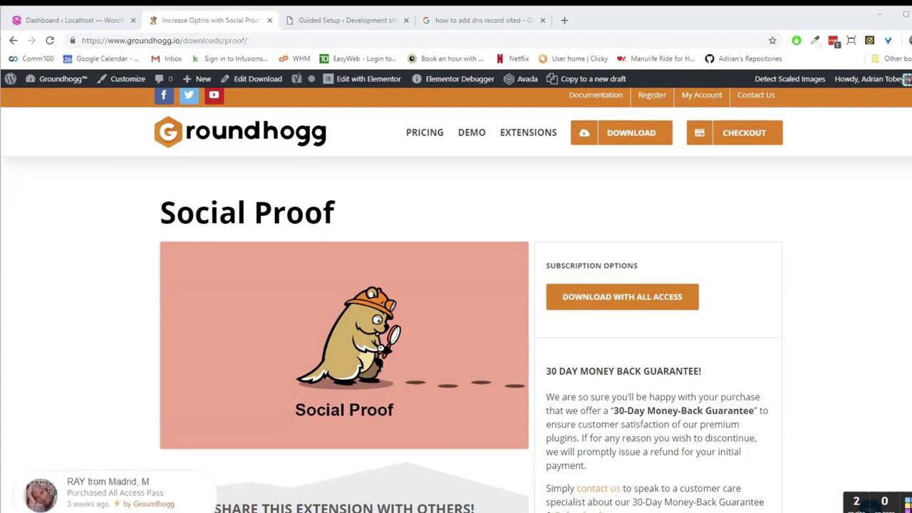
pyautogui.hotkey('ctrl', 'l')
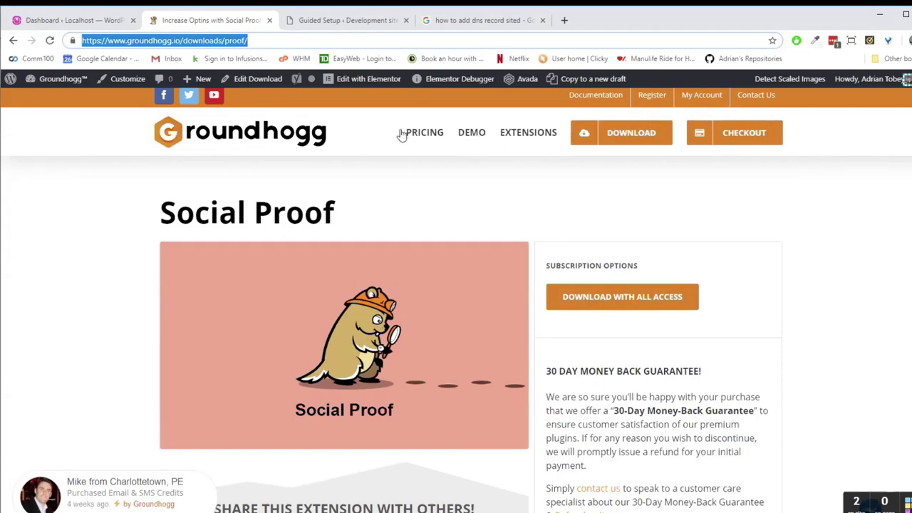
pyautogui.press('Return')
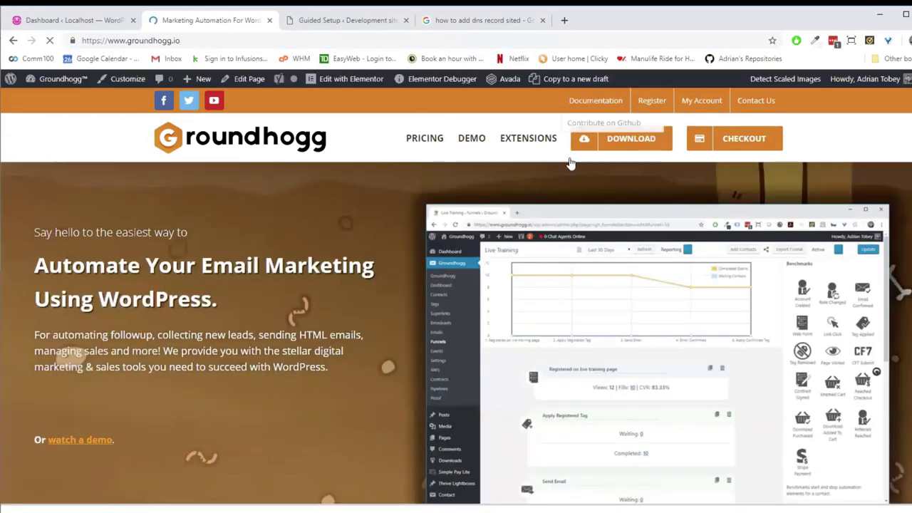
pyautogui.moveTo(528, 138)
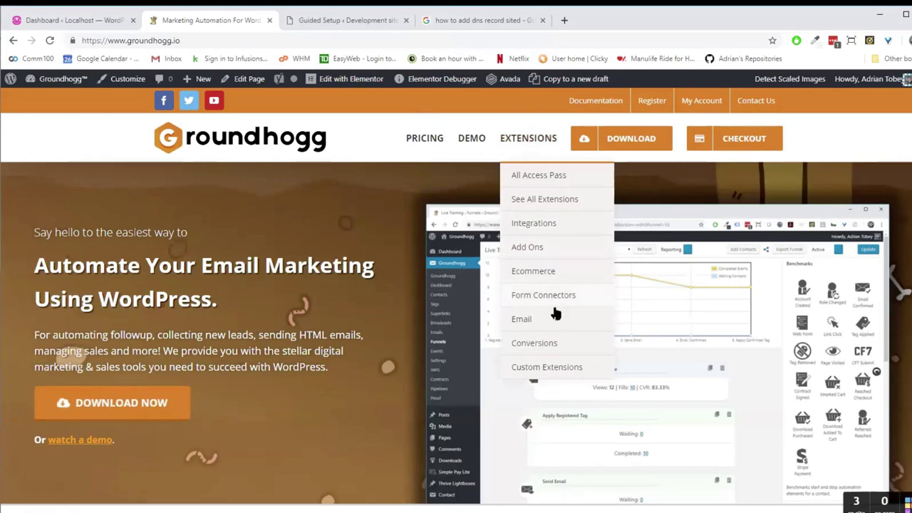
pyautogui.click(548, 232)
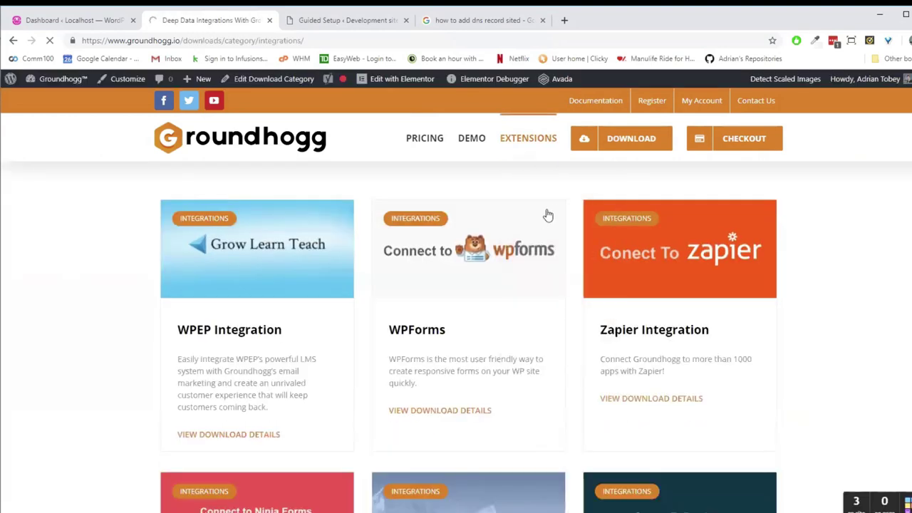
pyautogui.click(563, 211)
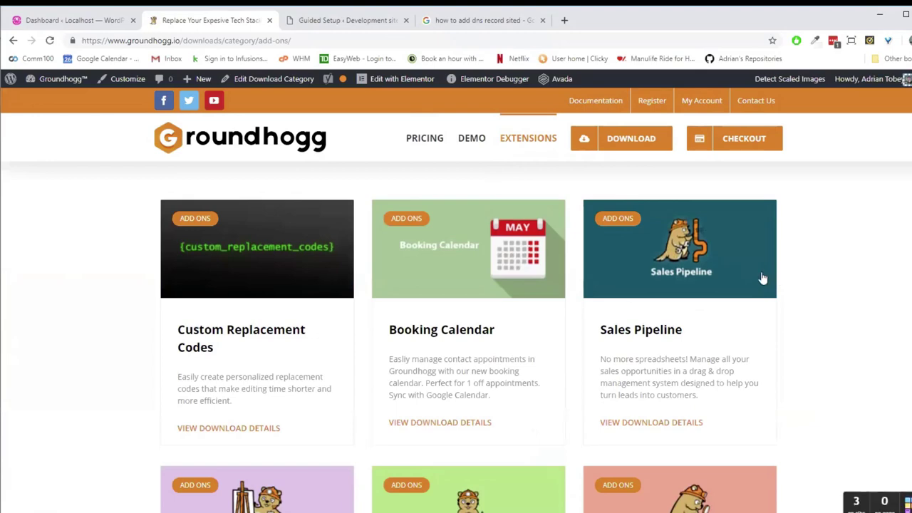
pyautogui.click(765, 279)
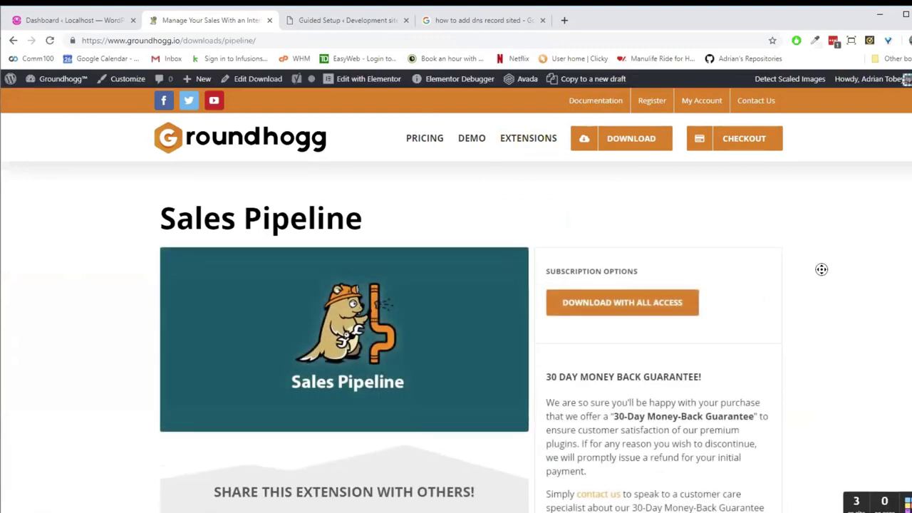
pyautogui.scroll(-2, 826, 297)
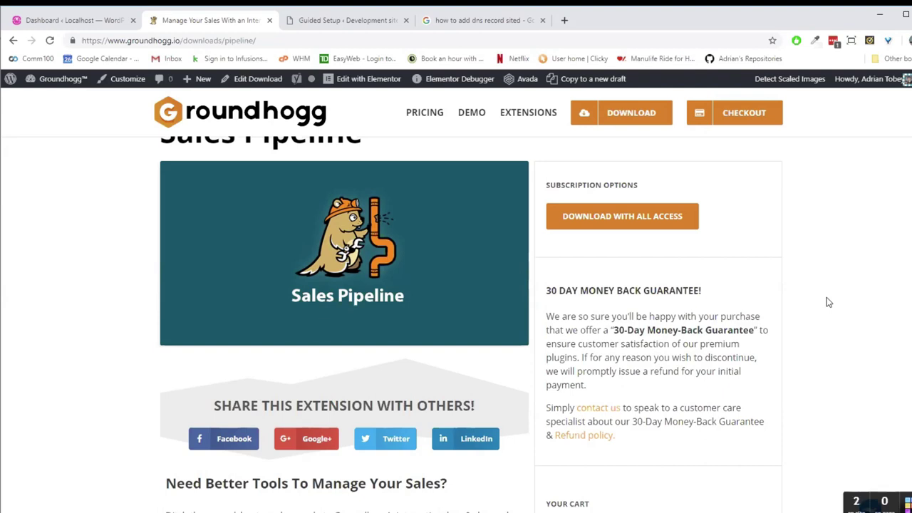
# Activate the Groundhogg - Sales Pipeline plugin on the local WordPress site
pyautogui.click(70, 23)
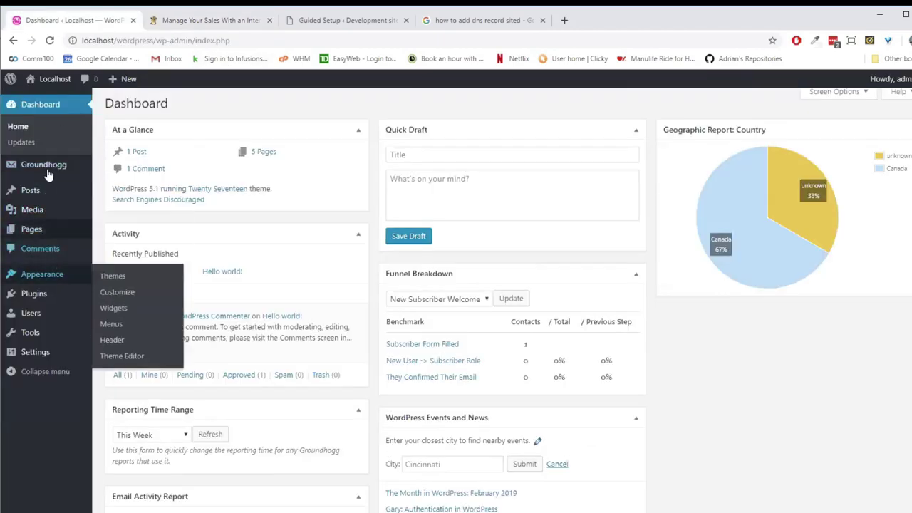
pyautogui.click(53, 298)
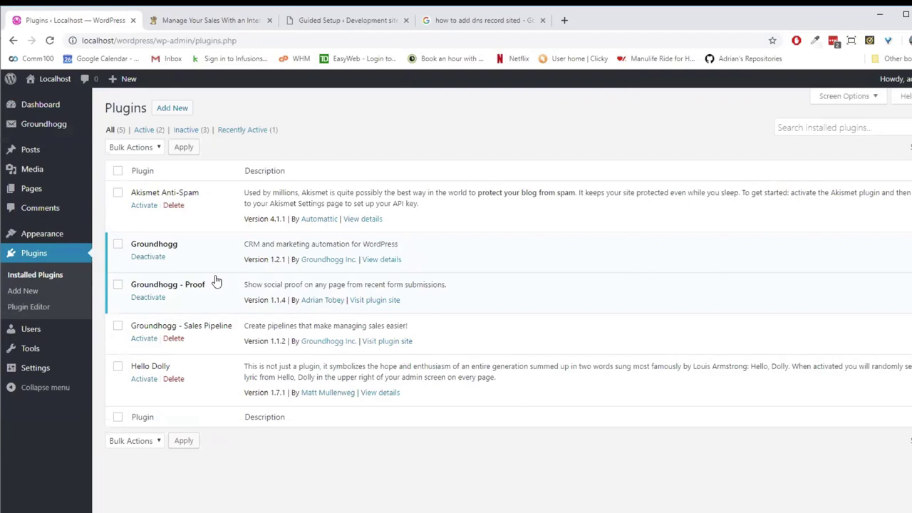
pyautogui.click(146, 339)
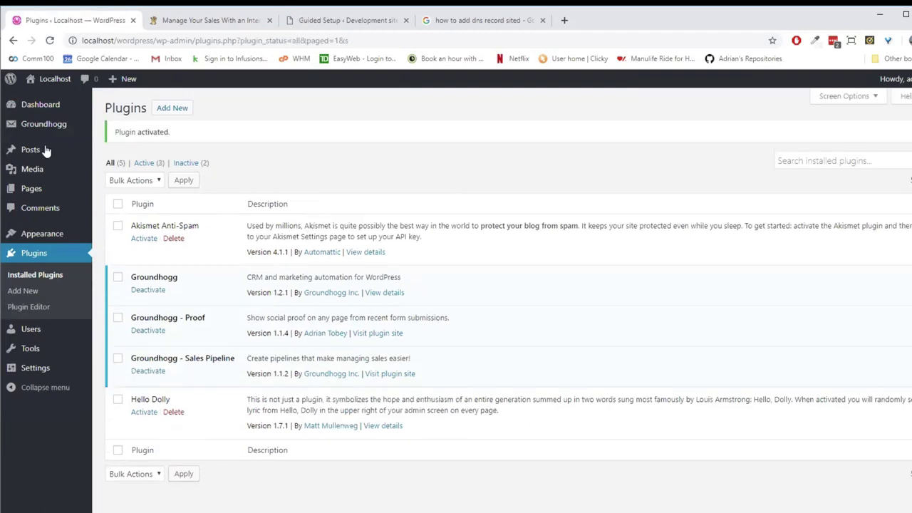
# Create a new Groundhogg sales pipeline and move its Qualification stage after Proposal
pyautogui.moveTo(50, 126)
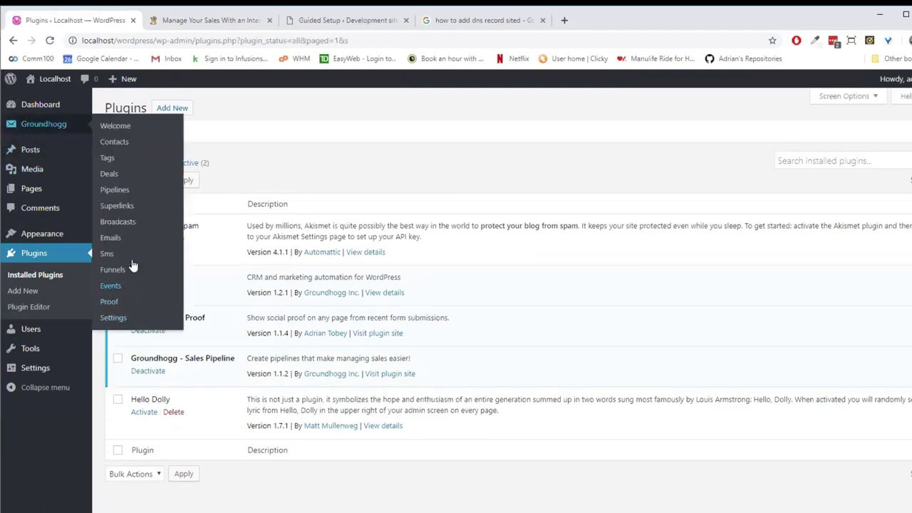
pyautogui.click(127, 191)
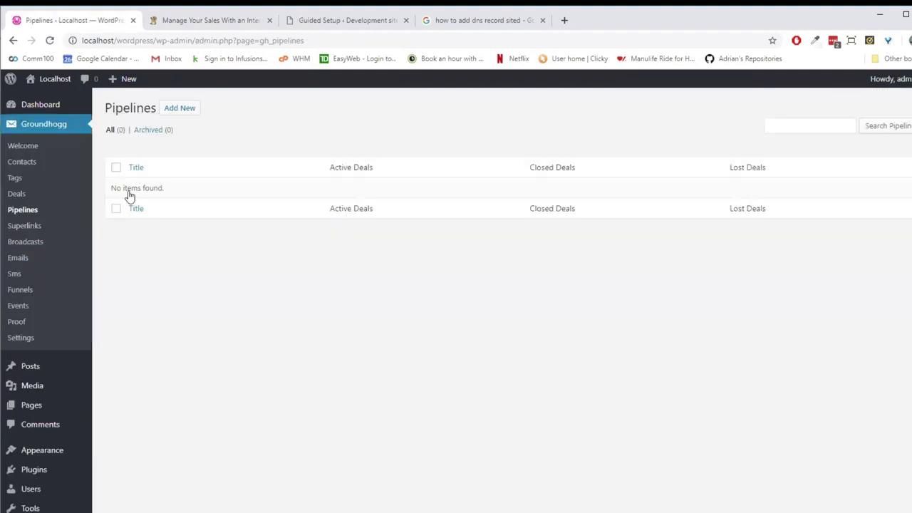
pyautogui.click(179, 109)
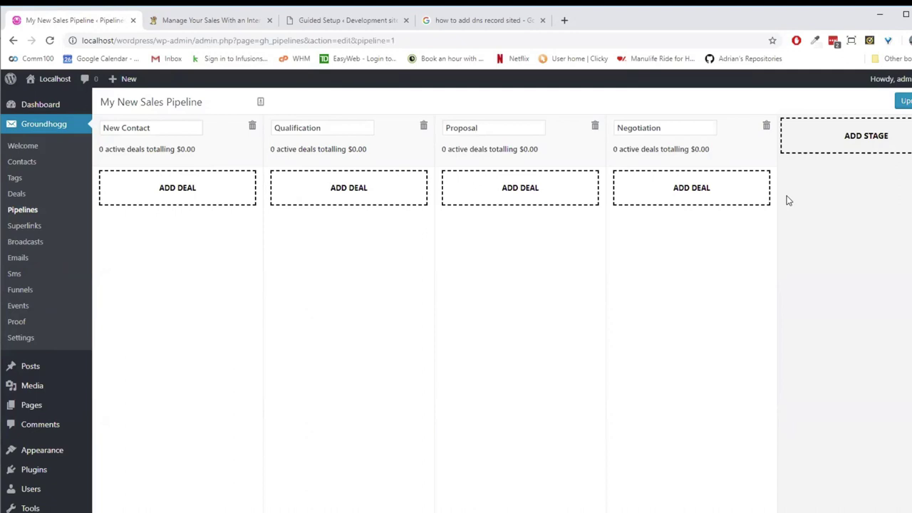
pyautogui.moveTo(376, 277); pyautogui.dragTo(835, 123)
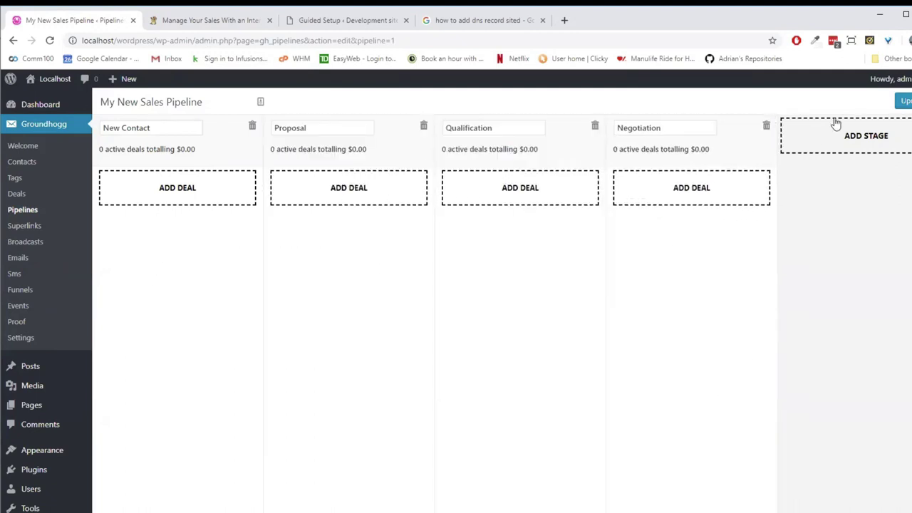
# Start a deal in the New Contact stage titled Test Deal 3, with an existing associated contact and admin as owner
pyautogui.click(182, 191)
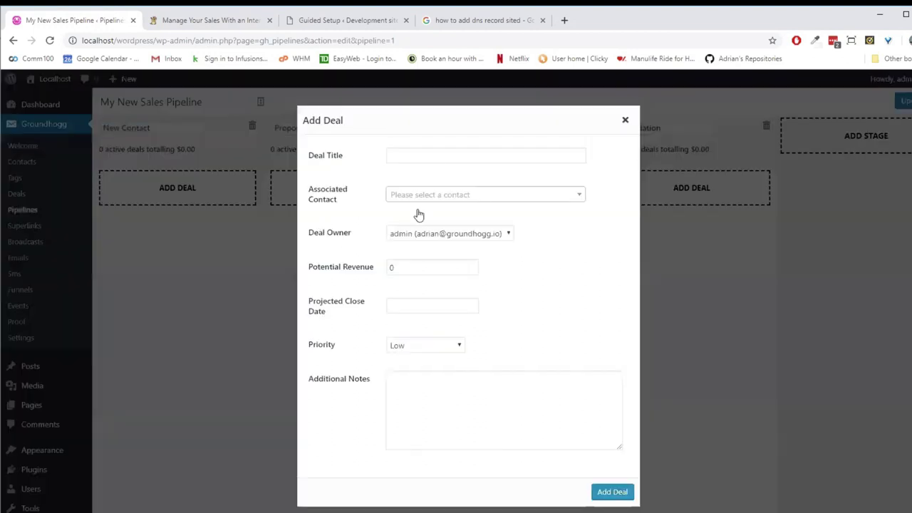
pyautogui.click(444, 156)
pyautogui.click(427, 179)
pyautogui.click(410, 200)
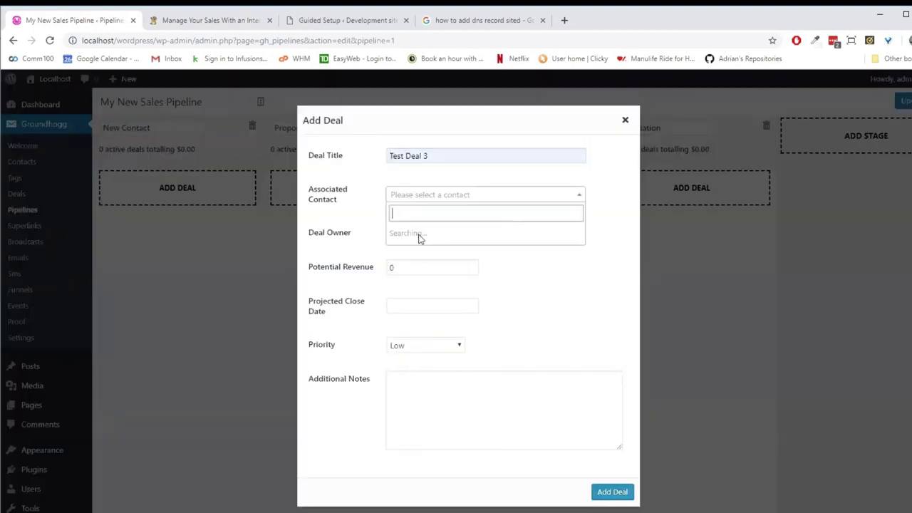
pyautogui.click(419, 236)
pyautogui.click(420, 233)
pyautogui.click(424, 258)
# Set the deal's potential revenue to 1000 and projected close date to 2019-03-24, keep Low priority, and add the deal
pyautogui.moveTo(430, 268); pyautogui.dragTo(333, 267)
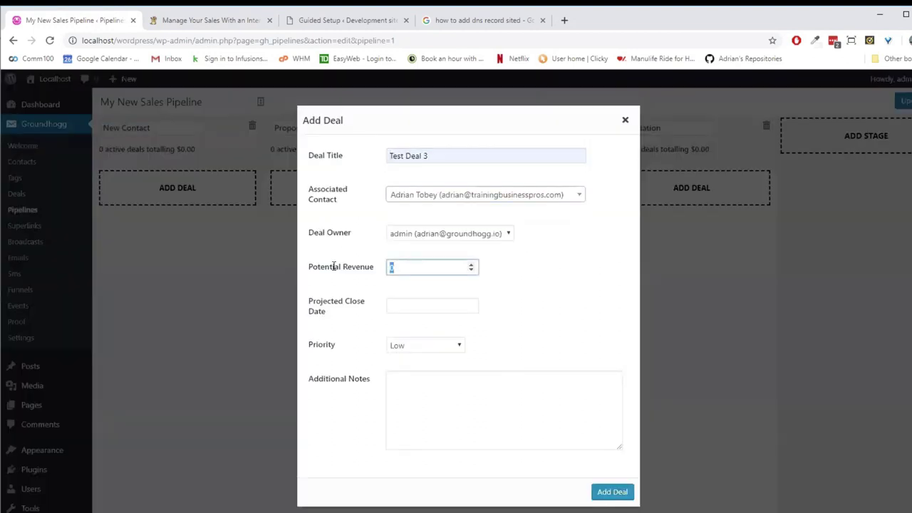
pyautogui.write('1000')
pyautogui.click(401, 303)
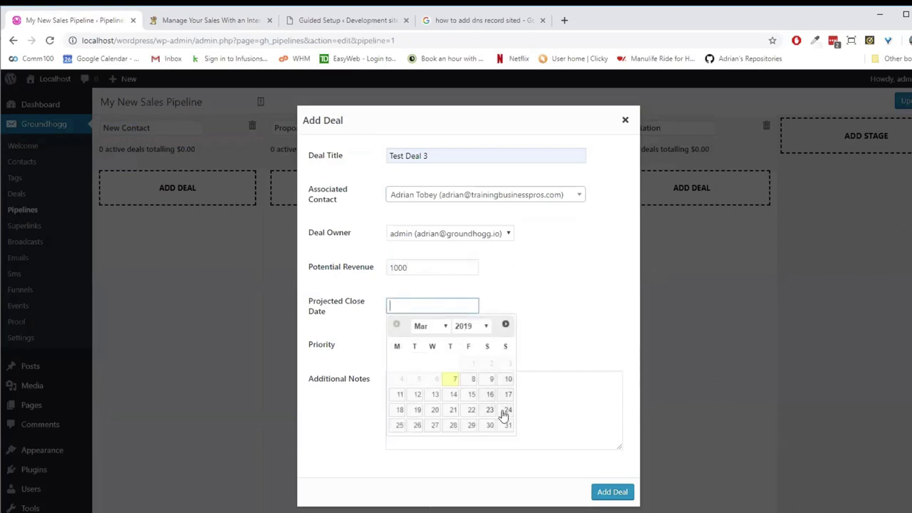
pyautogui.click(506, 411)
pyautogui.click(447, 349)
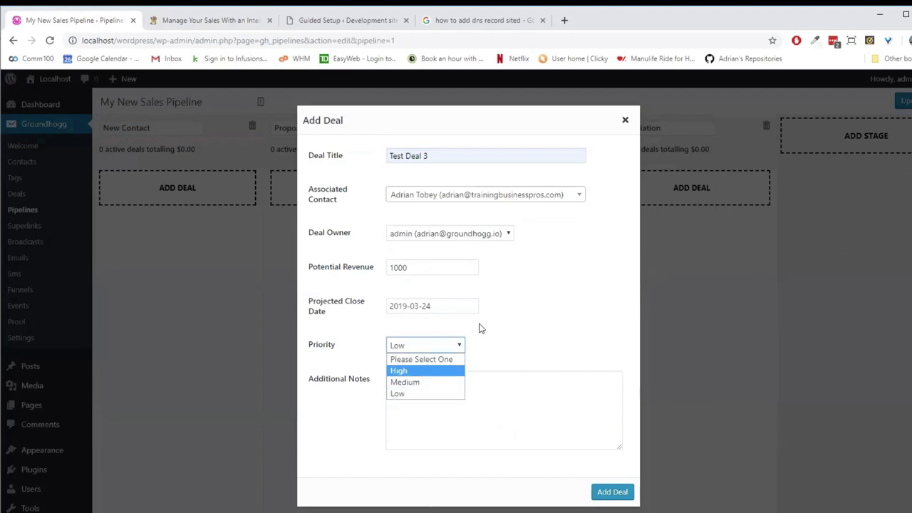
pyautogui.click(482, 327)
pyautogui.click(527, 429)
pyautogui.click(612, 491)
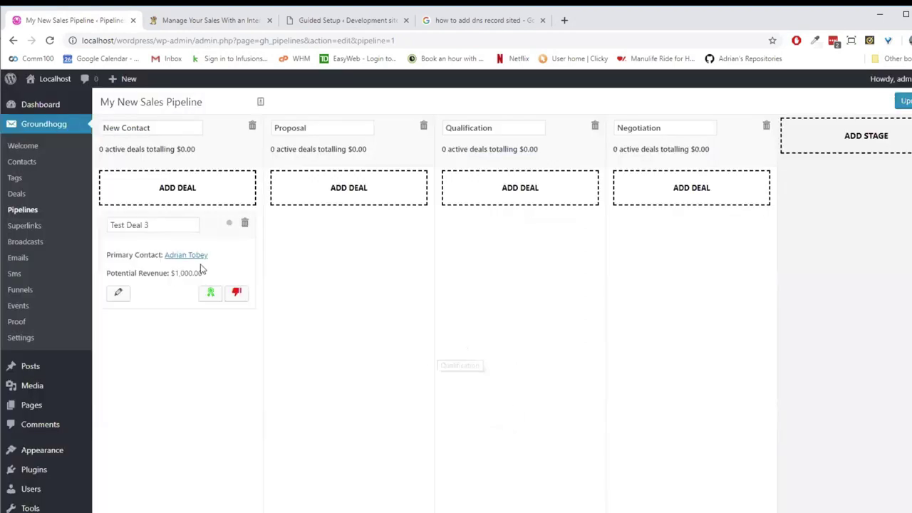
# Move Test Deal 3 to the Qualification stage and open the list of Groundhogg funnels
pyautogui.moveTo(211, 238); pyautogui.dragTo(499, 229)
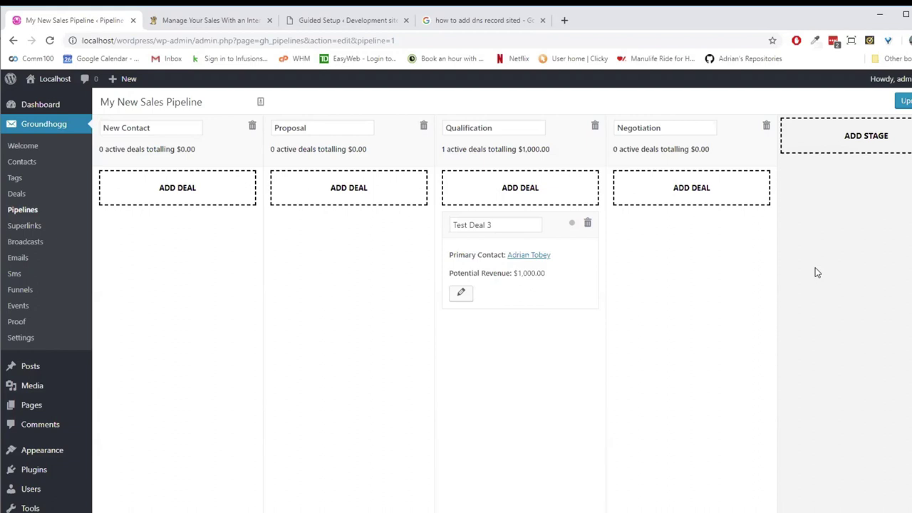
pyautogui.click(69, 292)
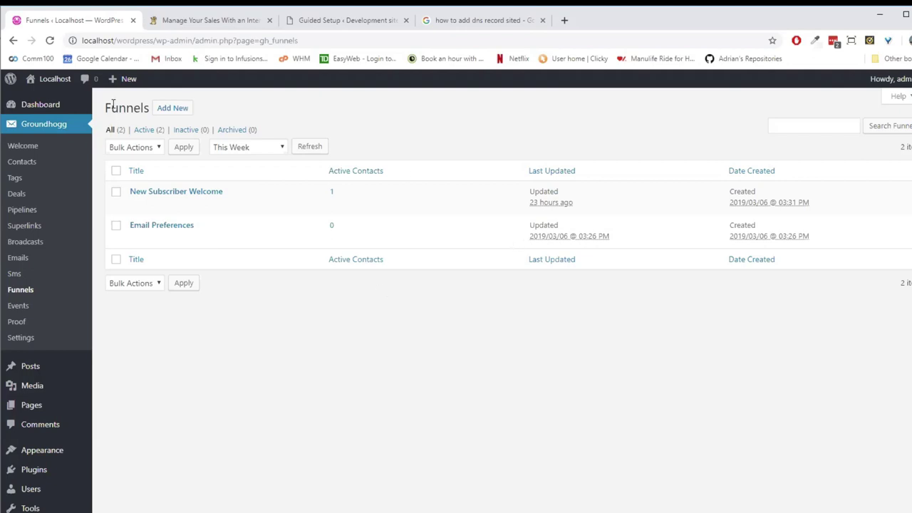
# Bring up the share link of the New Subscriber Welcome funnel and export the funnel to a file
pyautogui.moveTo(191, 232)
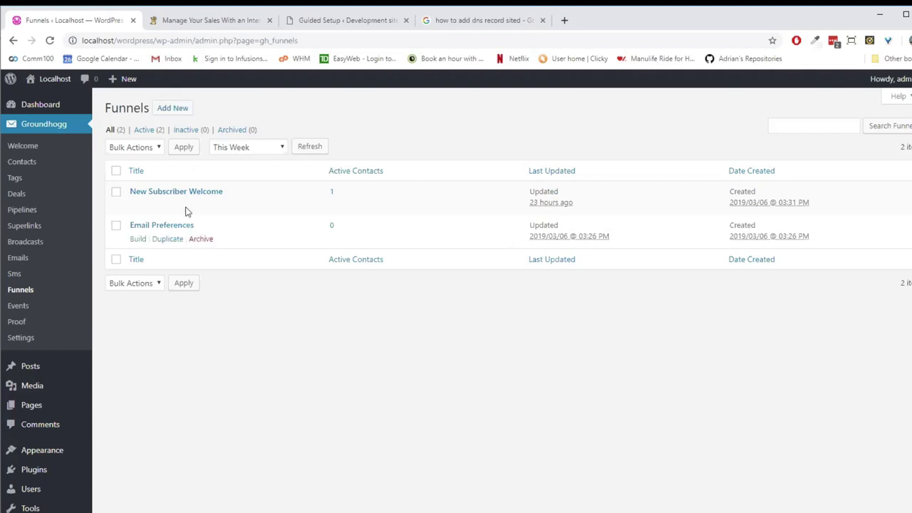
pyautogui.click(193, 191)
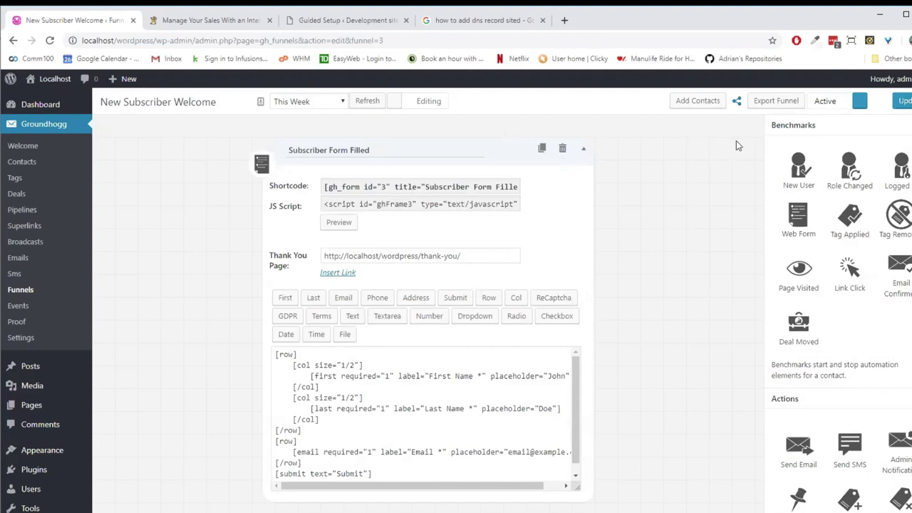
pyautogui.click(737, 105)
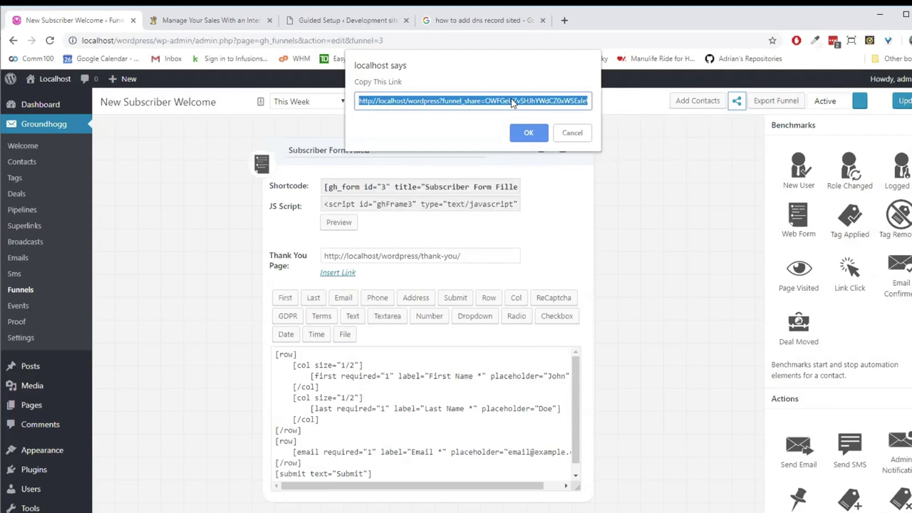
pyautogui.press('Return')
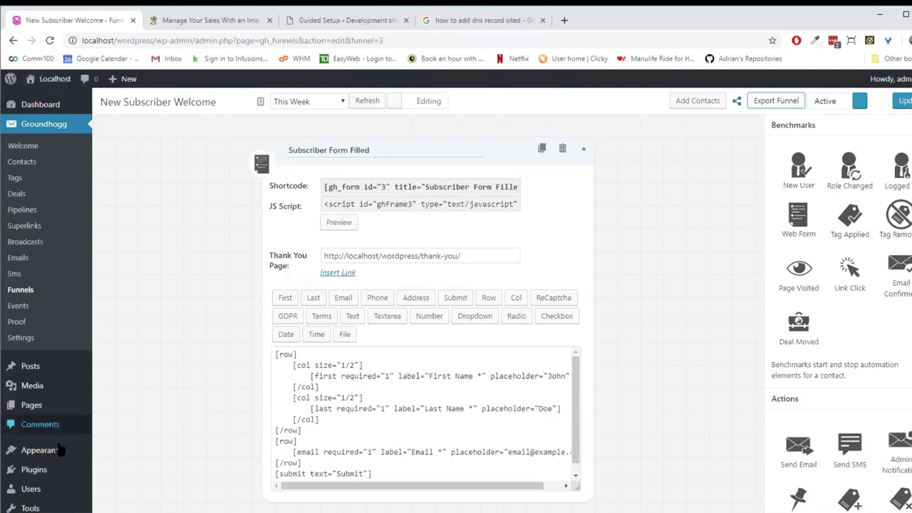
# Add a new funnel by importing the exported New Subscriber Welcome funnel file
pyautogui.click(43, 291)
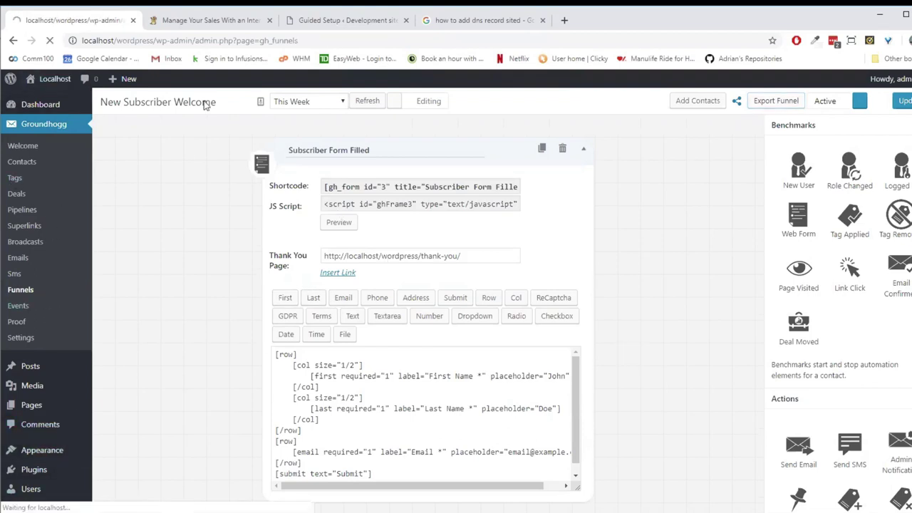
pyautogui.click(157, 110)
pyautogui.click(282, 133)
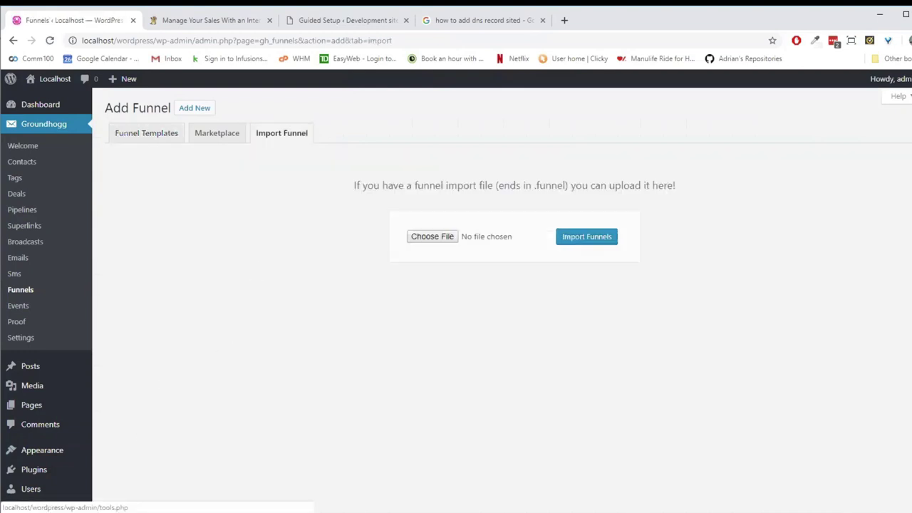
pyautogui.click(586, 237)
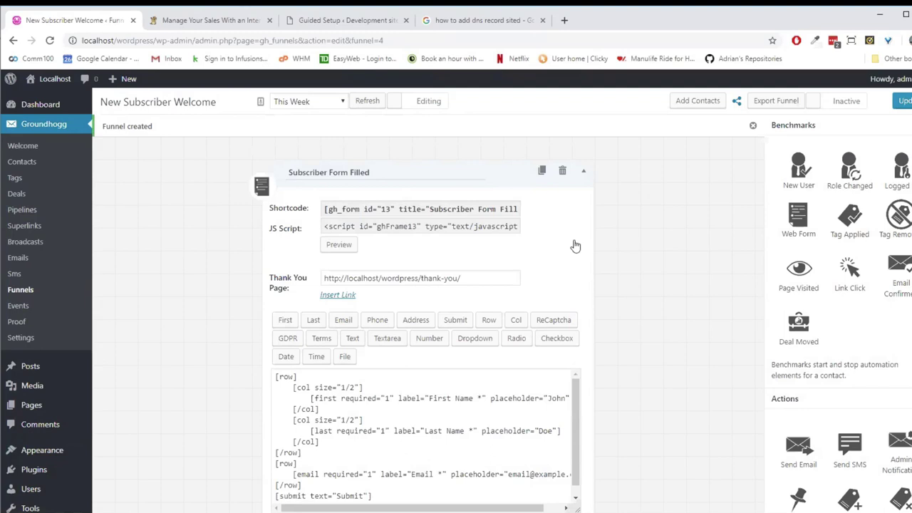
# Review the options for adding a funnel, searching the template marketplace for Webinar and returning to the funnel import page
pyautogui.click(63, 289)
pyautogui.click(182, 109)
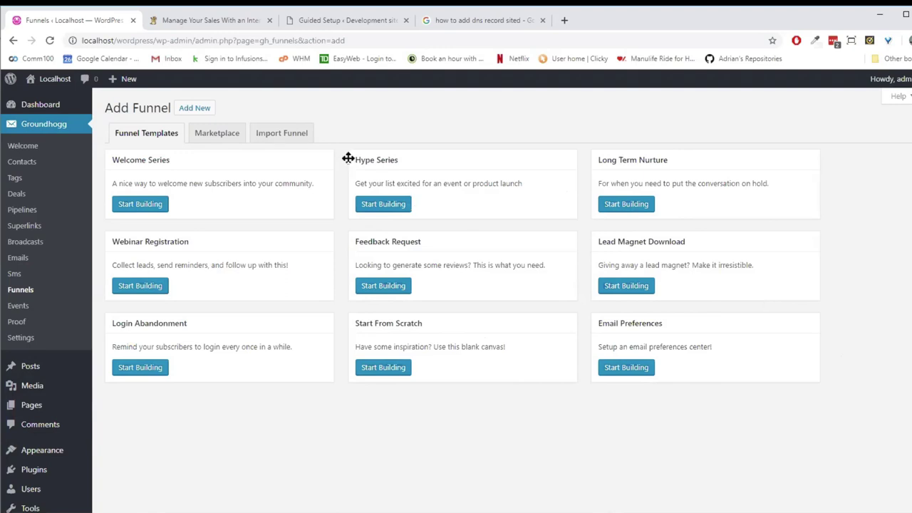
pyautogui.click(232, 137)
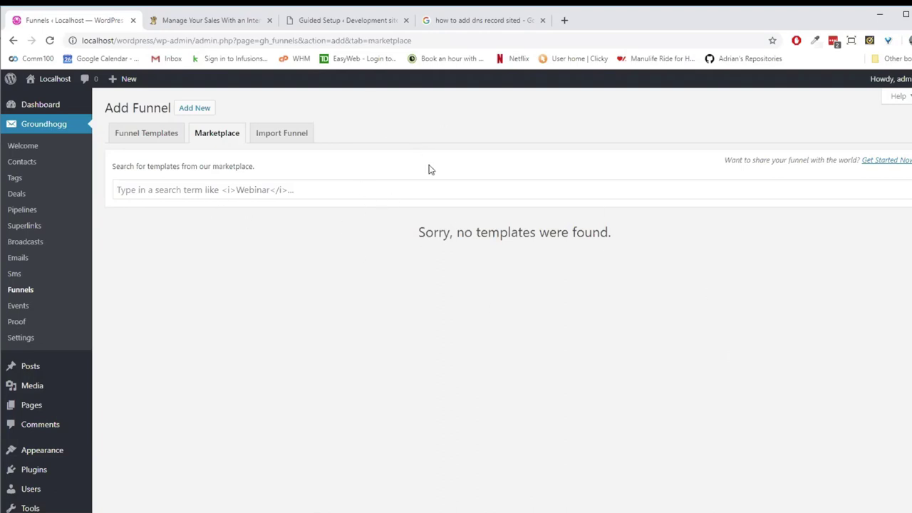
pyautogui.click(509, 192)
pyautogui.write('Webinar')
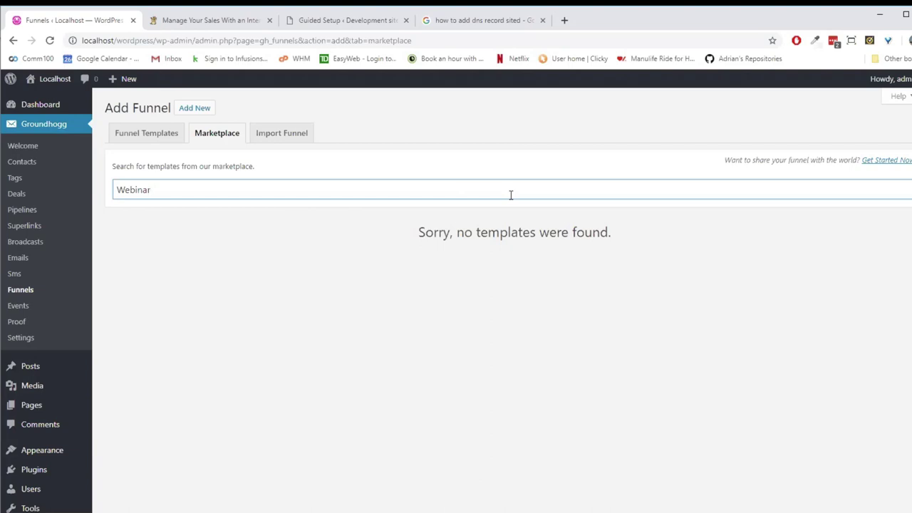
pyautogui.click(294, 142)
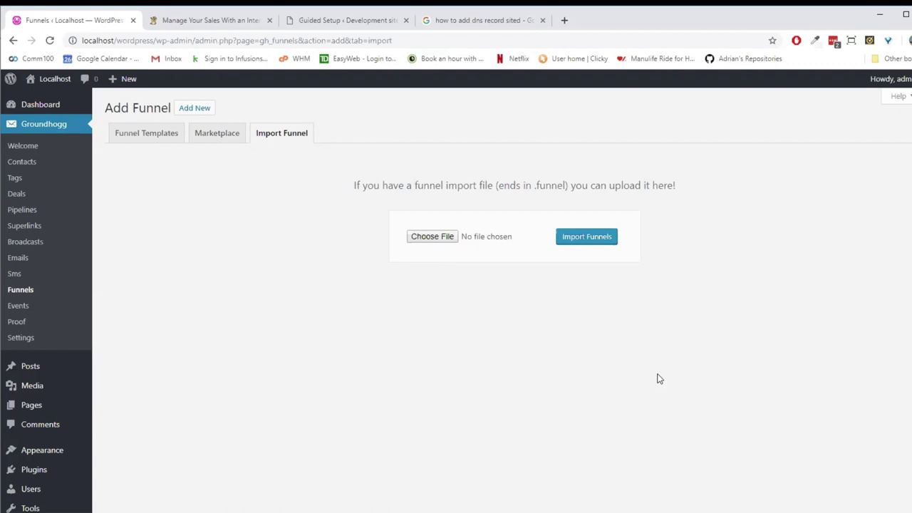
# Switch to the Sales Pipeline product page and go to the WaaS Pro Developer Network page at groundhogg.io/downloads/waas/
pyautogui.click(240, 24)
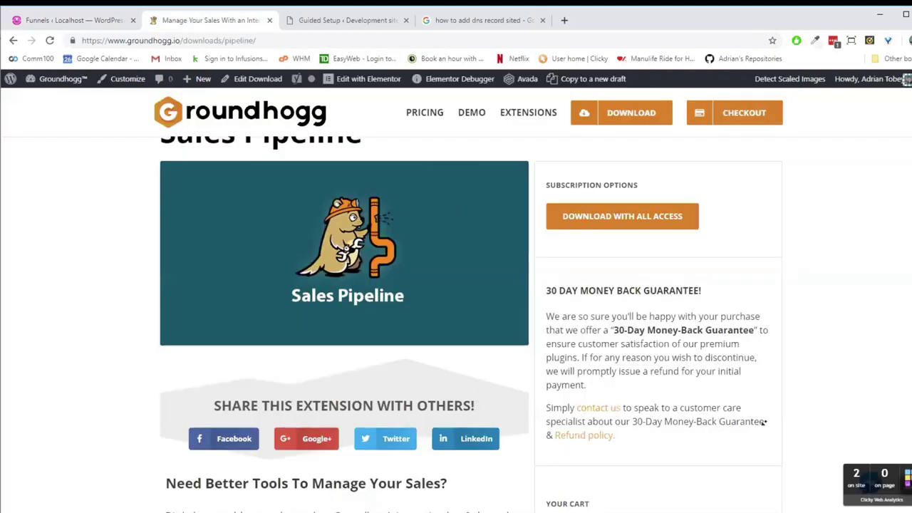
pyautogui.scroll(-5, 767, 397)
pyautogui.scroll(-2, 767, 397)
pyautogui.scroll(5, 803, 326)
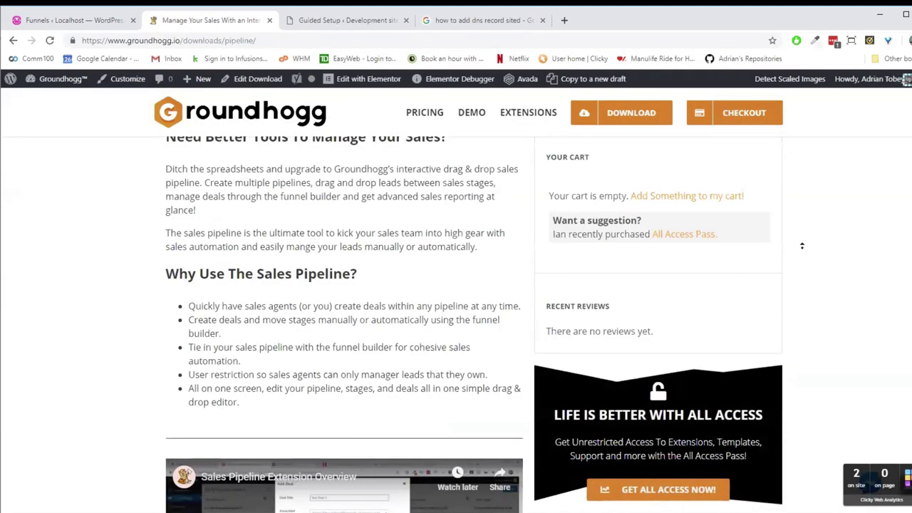
pyautogui.scroll(10, 804, 326)
pyautogui.click(224, 39)
pyautogui.doubleClick(239, 41)
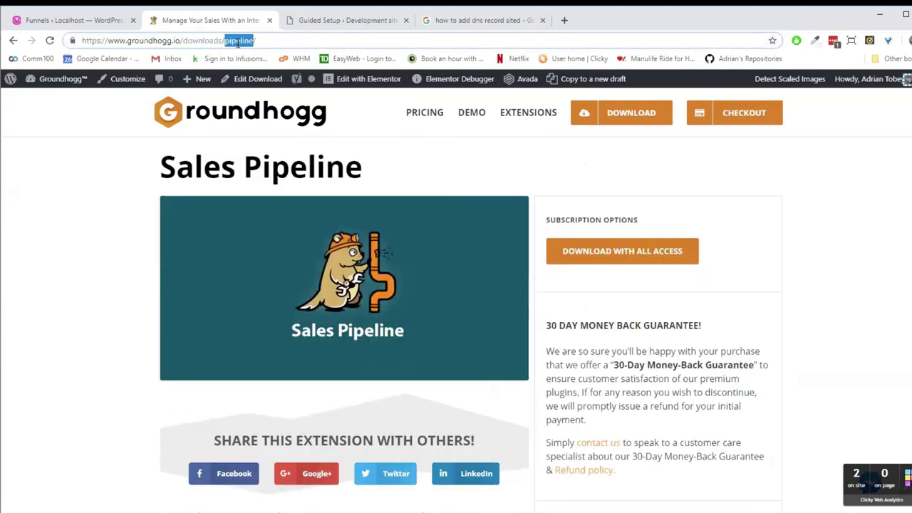
pyautogui.write('waas/')
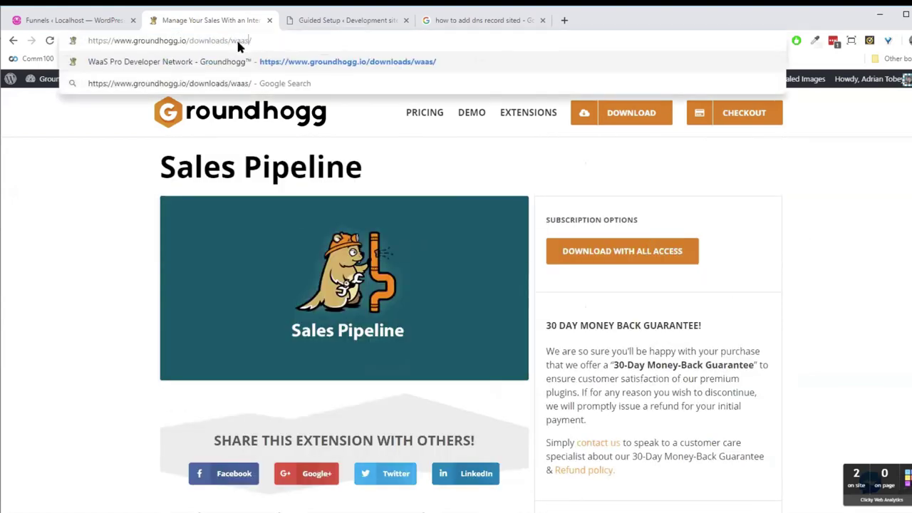
pyautogui.press('Return')
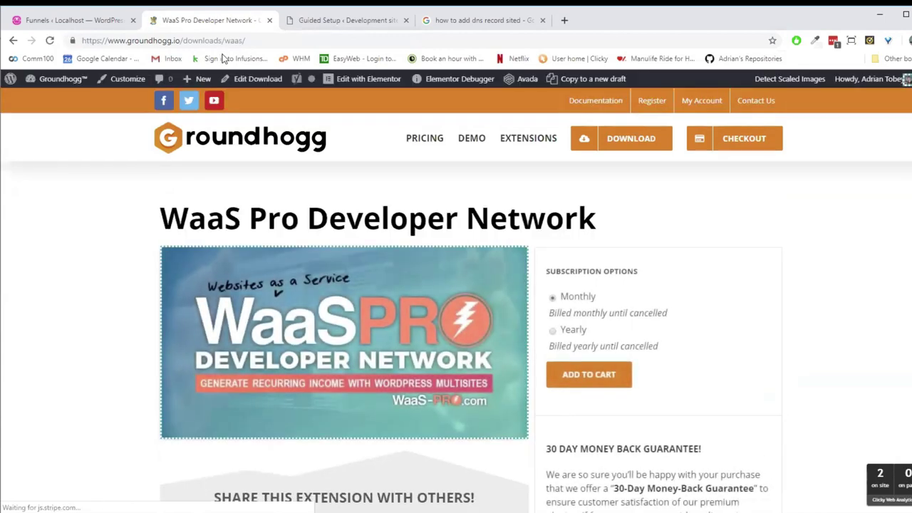
# Log out of the Groundhogg site account while on the WaaS Pro Developer Network page
pyautogui.scroll(-1, 109, 291)
pyautogui.scroll(-1, 108, 291)
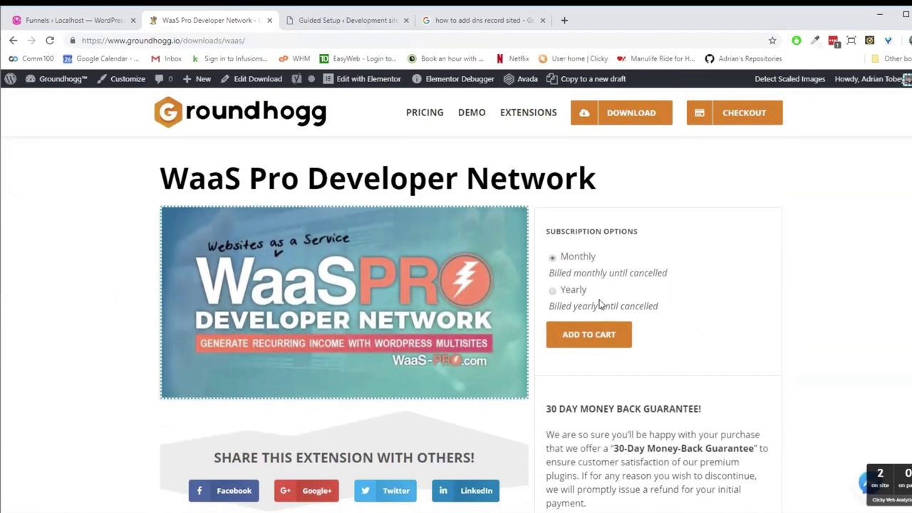
pyautogui.moveTo(883, 84)
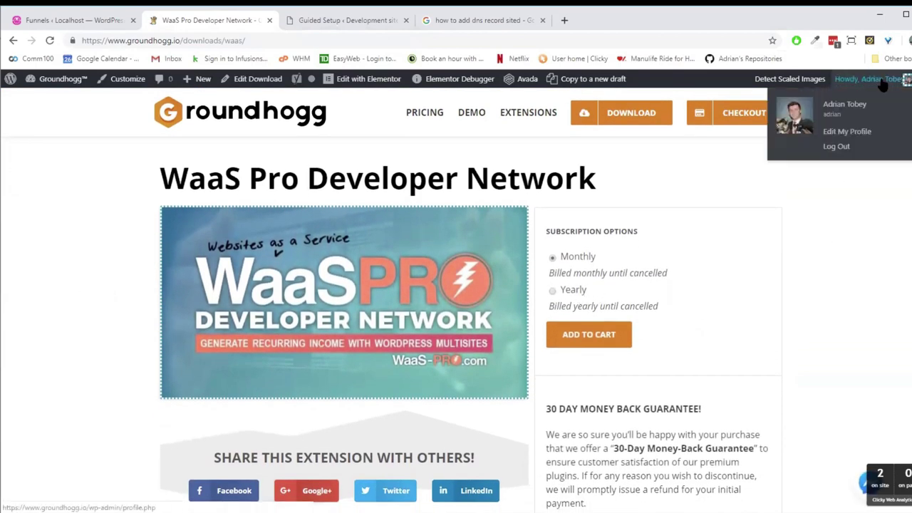
pyautogui.click(863, 136)
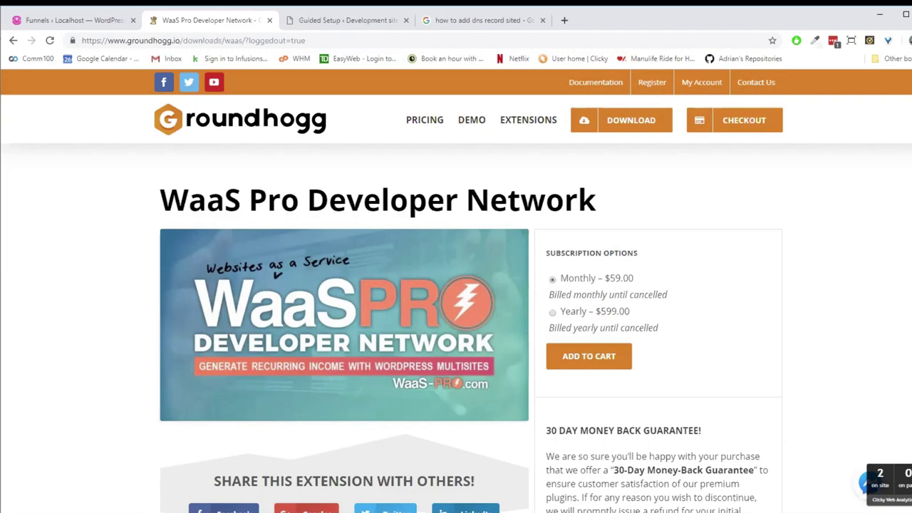
# Examine the WaaS Pro Developer Network page's reasons to use Groundhogg, its listed benefits and what the license includes
pyautogui.scroll(-9, 456, 291)
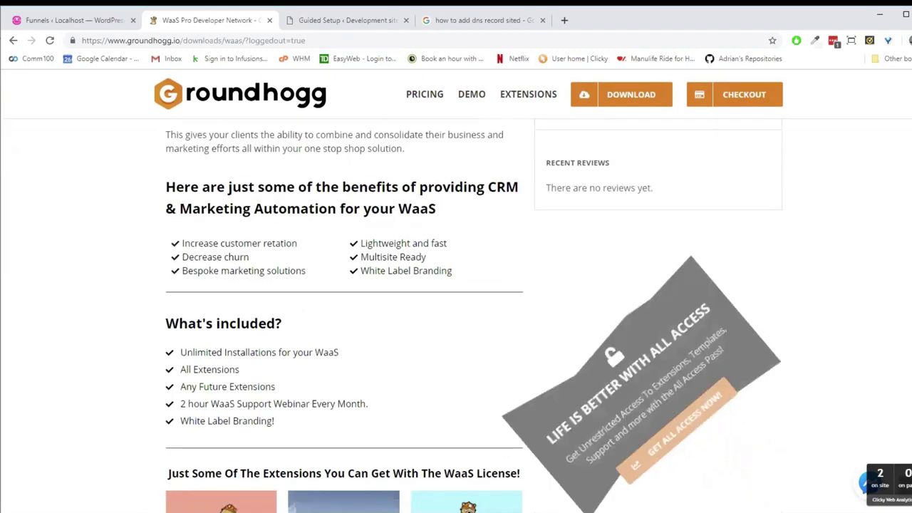
pyautogui.scroll(2, 456, 291)
pyautogui.scroll(1, 859, 249)
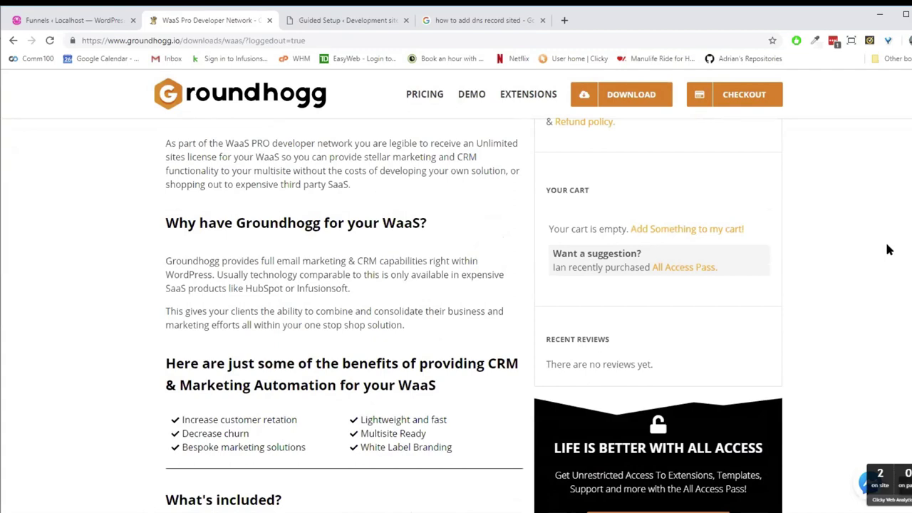
pyautogui.scroll(1, 888, 249)
pyautogui.scroll(-2, 888, 249)
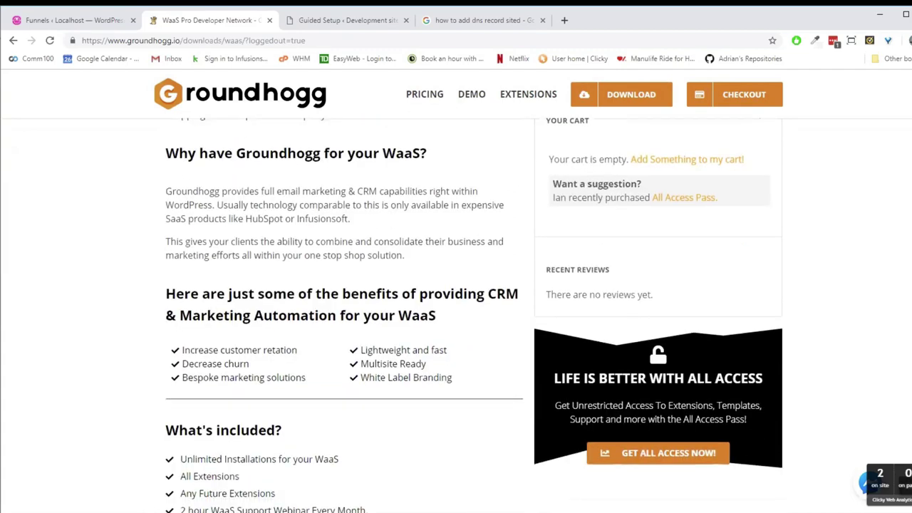
pyautogui.scroll(-1, 474, 315)
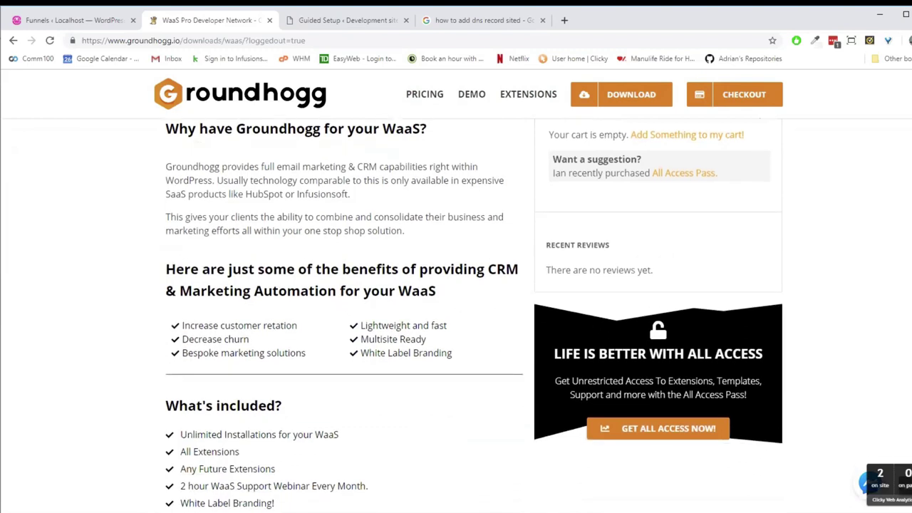
pyautogui.scroll(-1, 474, 313)
pyautogui.scroll(-1, 474, 310)
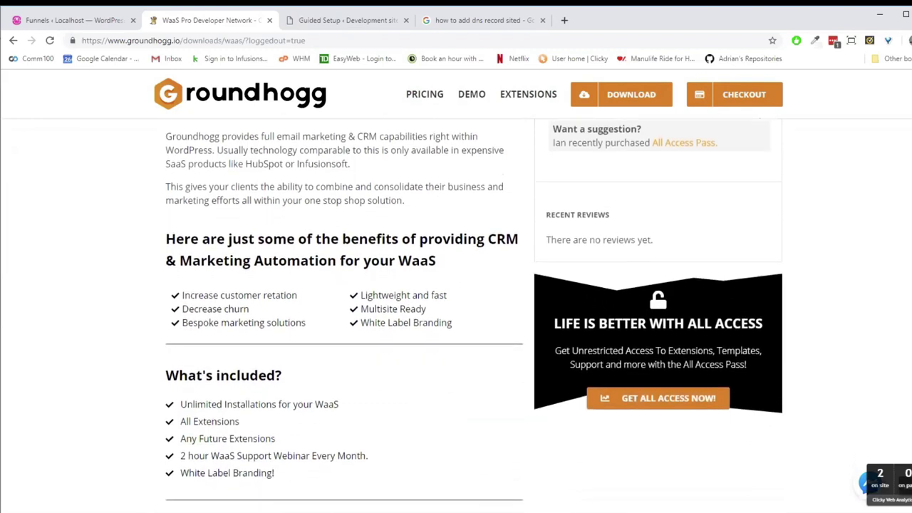